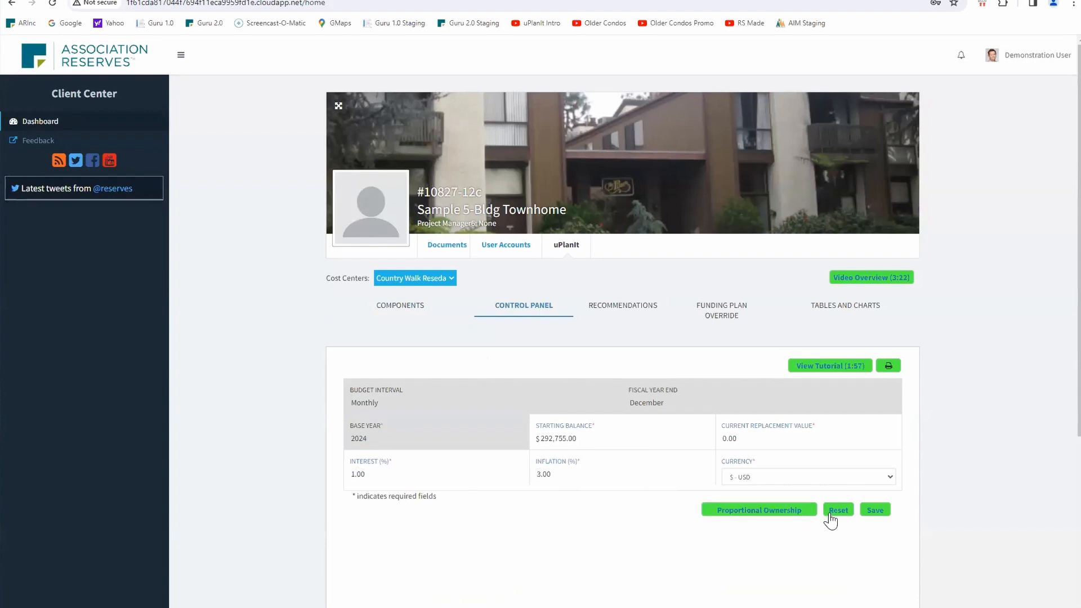
- Save the control panel settings and generate a fully funded plan with the Full Solver in the recommendations
left_click(874, 514)
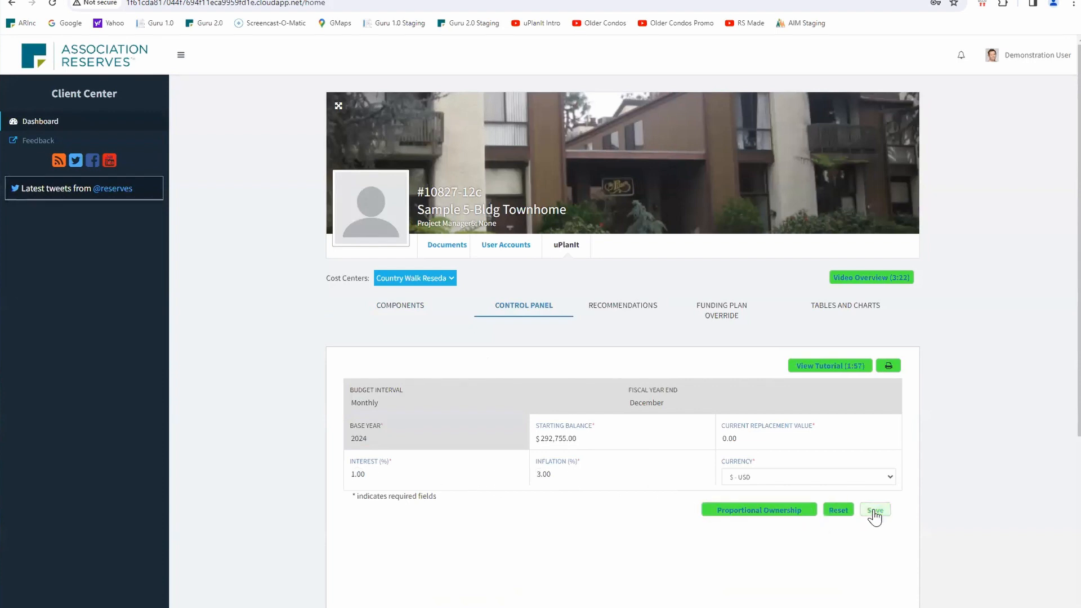
left_click(610, 314)
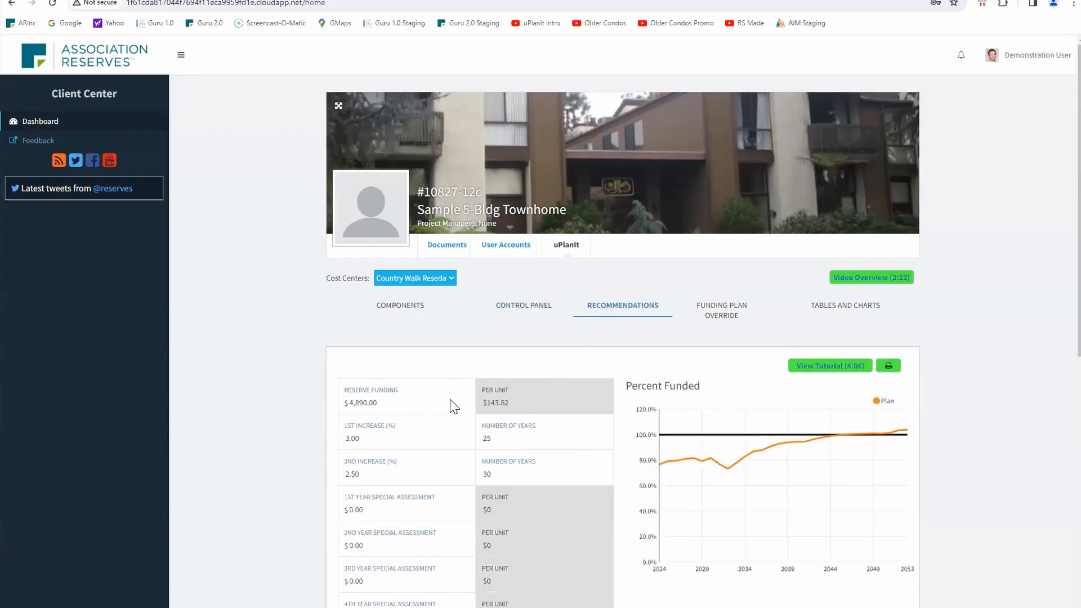
scroll(438, 401, "down", 3)
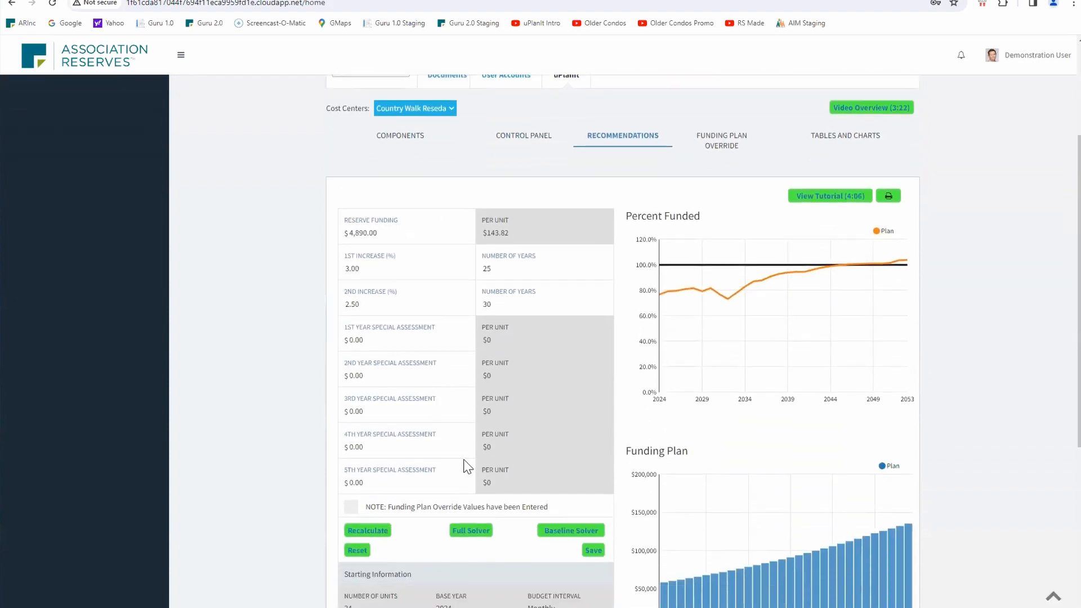
left_click(476, 532)
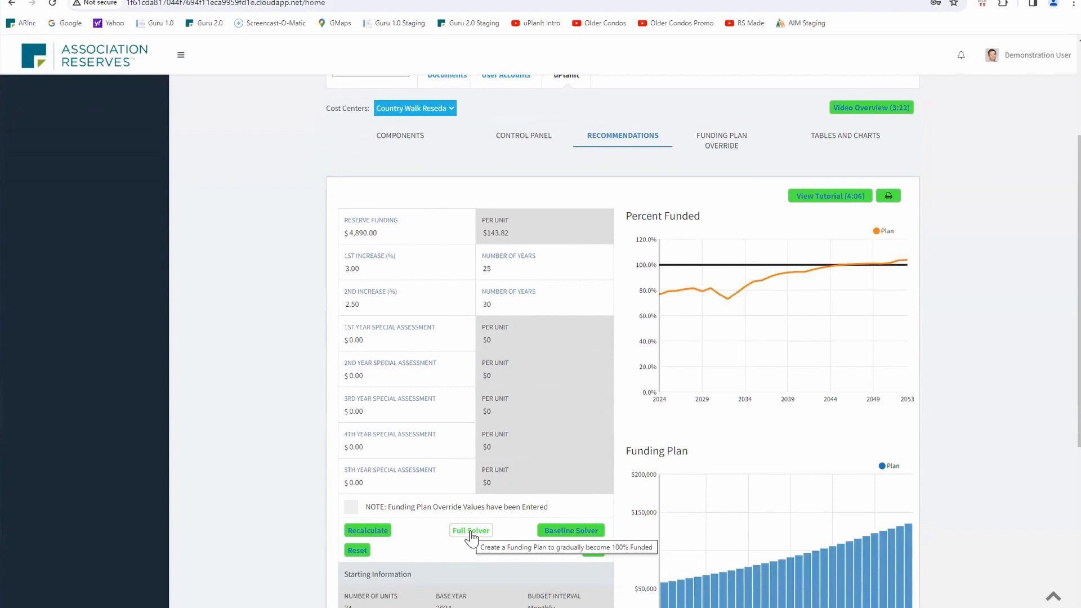
left_click(471, 532)
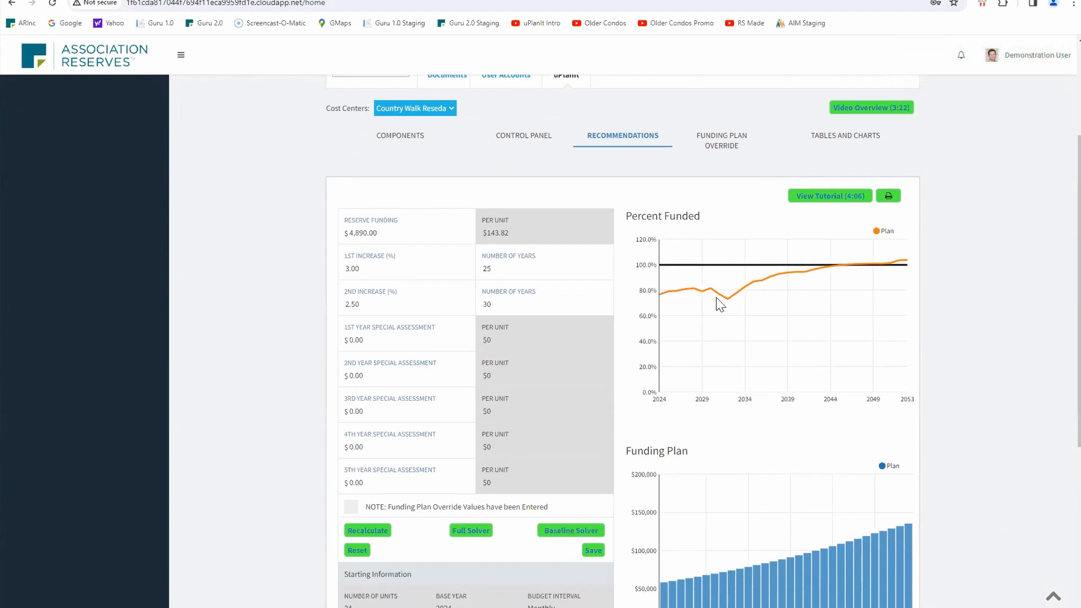
- Run the Baseline Solver and display the resulting plan as the 30-yr Summary (Standard) table
left_click(565, 531)
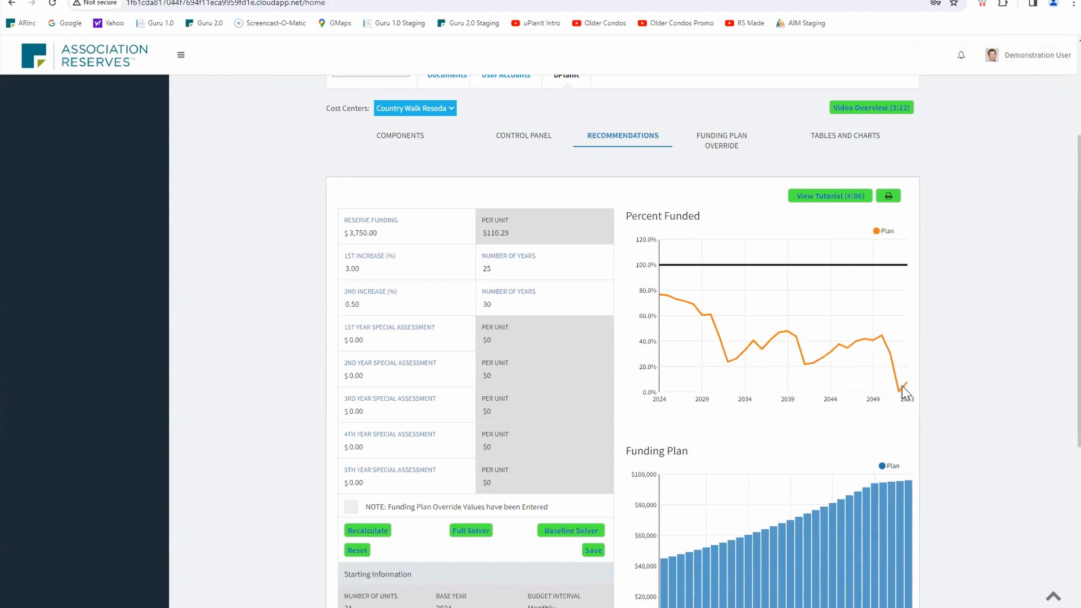
left_click(833, 140)
left_click(516, 195)
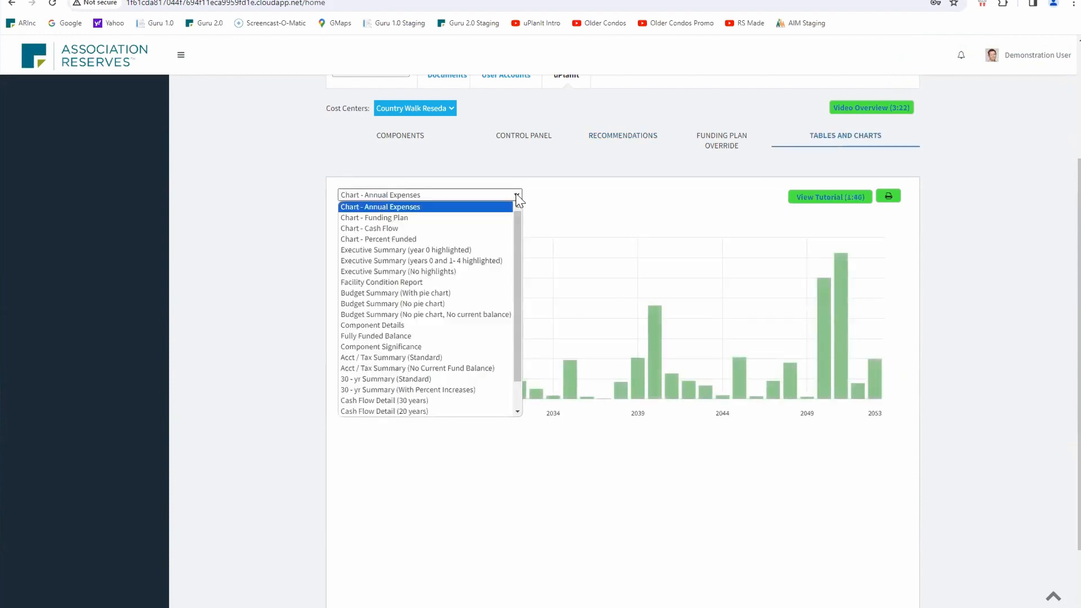
left_click(349, 384)
scroll(445, 369, "down", 2)
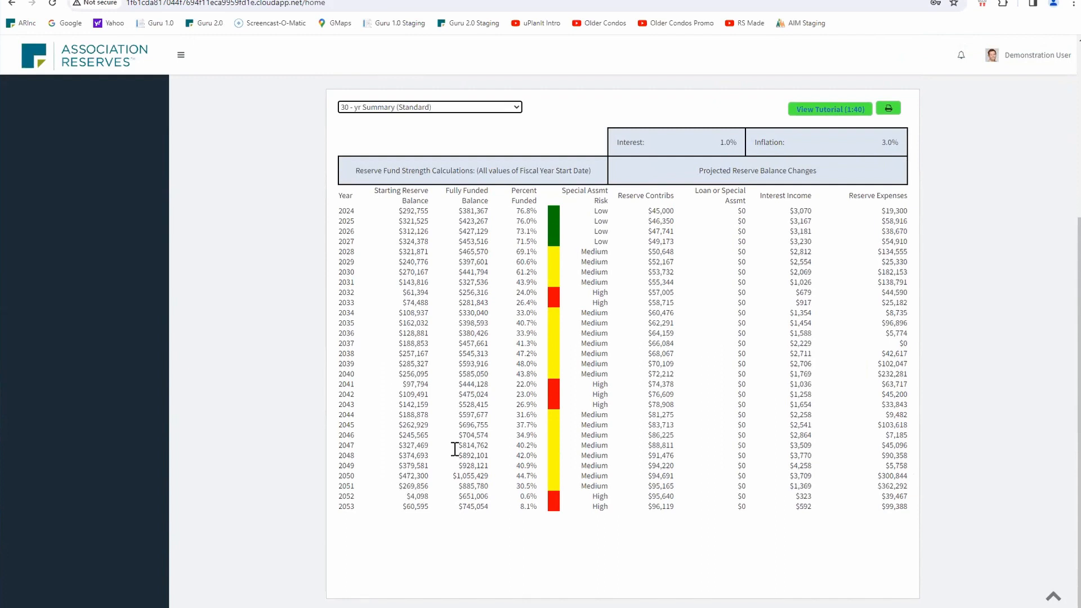
- Display the Cash Flow chart for the baseline funding plan
scroll(662, 205, "up", 5)
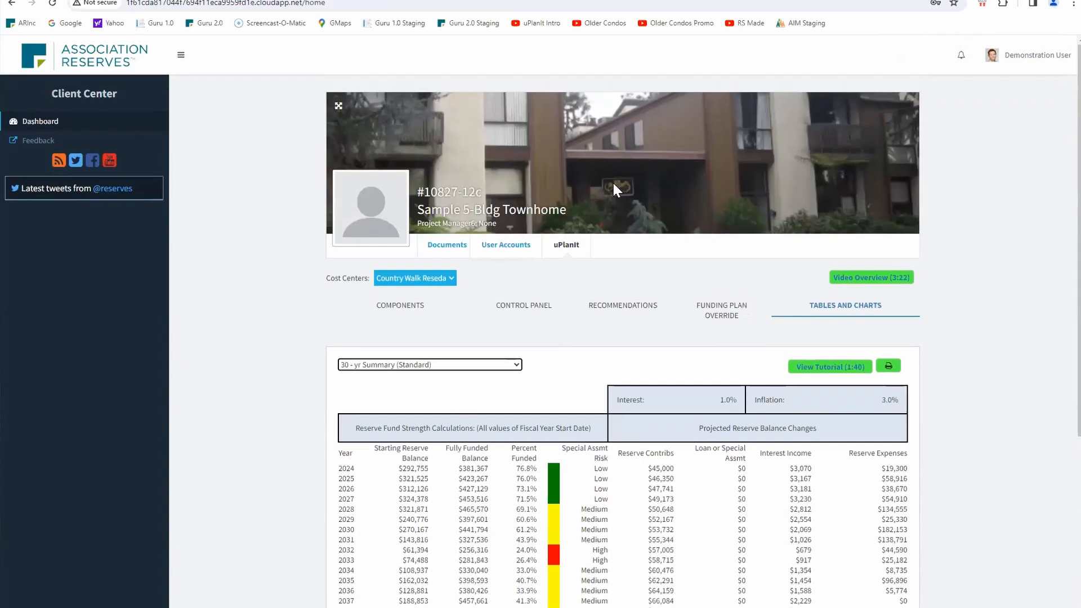
left_click(518, 366)
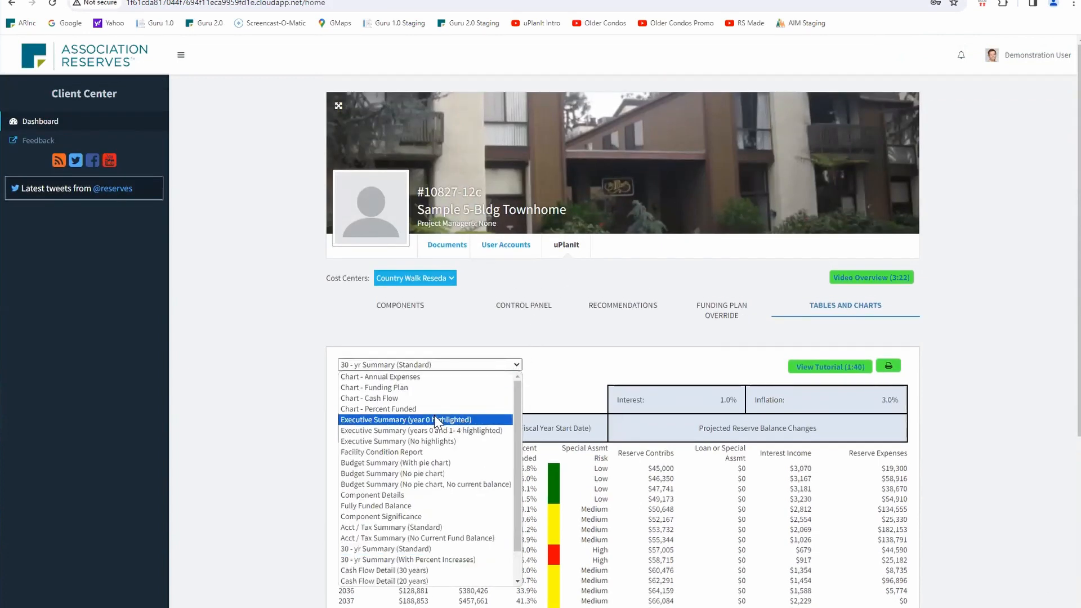
left_click(424, 399)
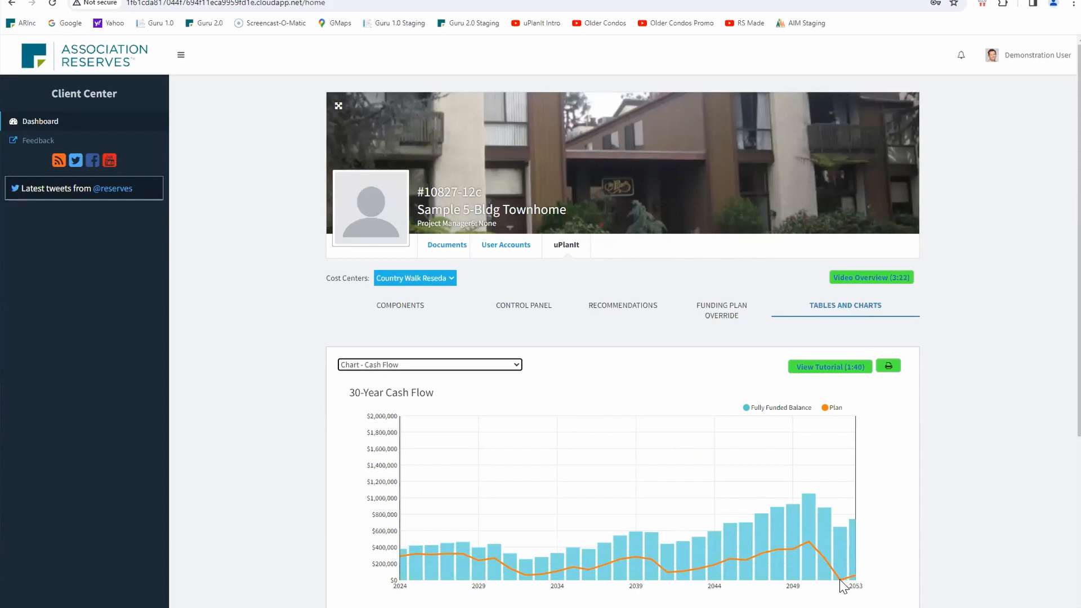
- Return to the recommendations and regenerate the funding plan with the Full Solver
left_click(591, 310)
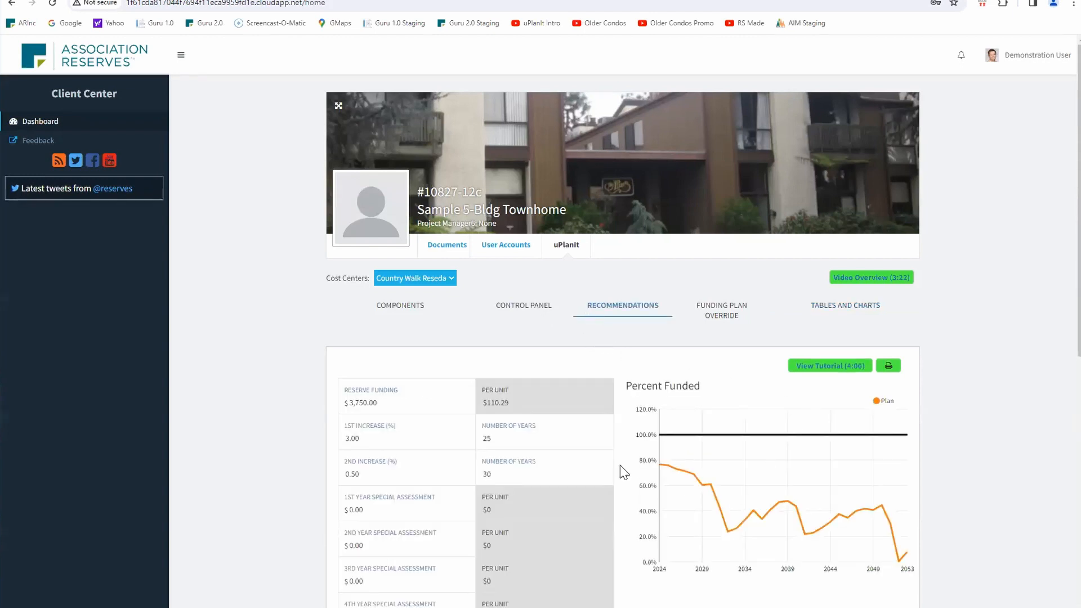
scroll(618, 460, "down", 3)
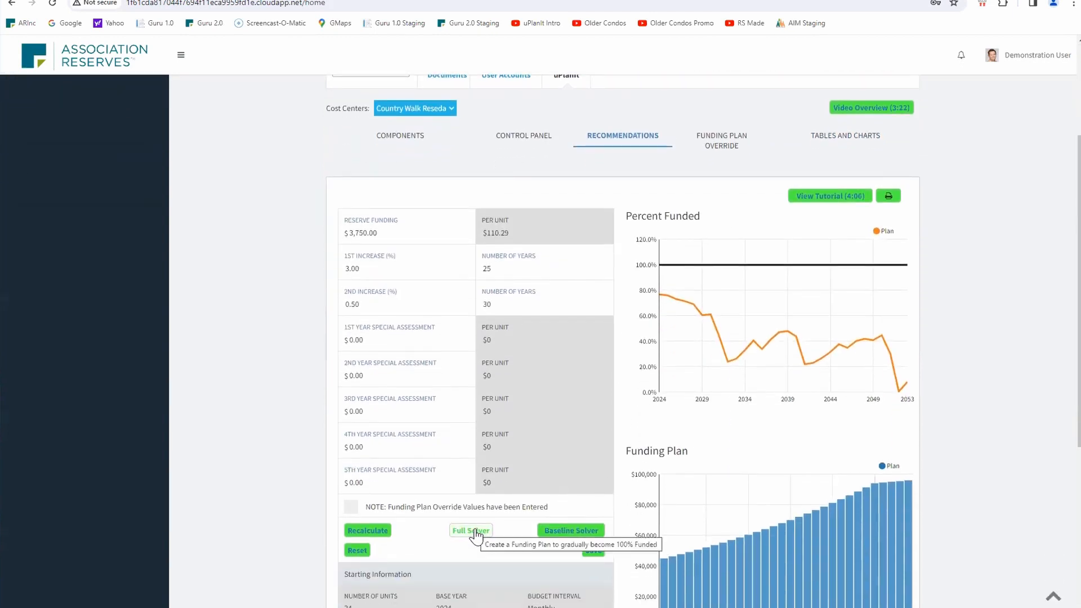
left_click(471, 531)
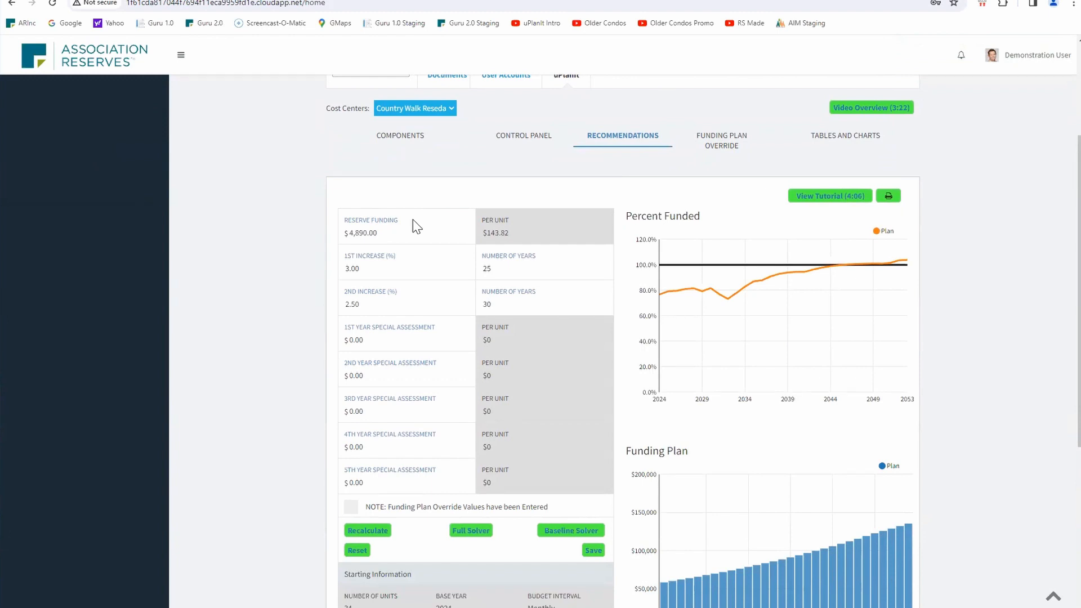
- Set the monthly reserve funding to $3,500 and recalculate the funding plan
left_click(388, 231)
key("BackSpace")
key("BackSpace")
key("BackSpace")
key("BackSpace")
type("3500")
key("Tab")
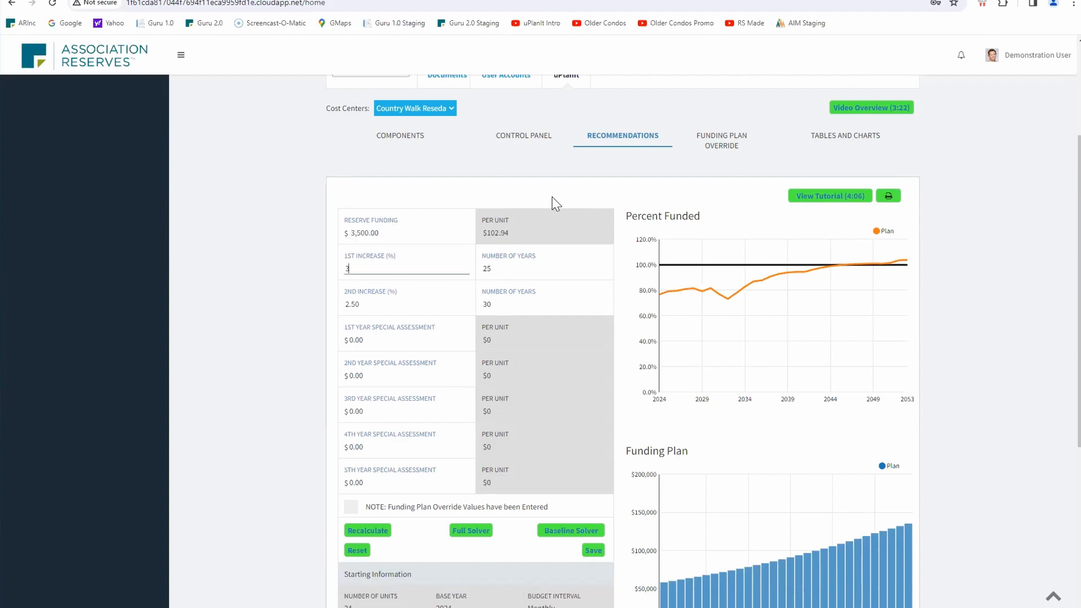
left_click(381, 531)
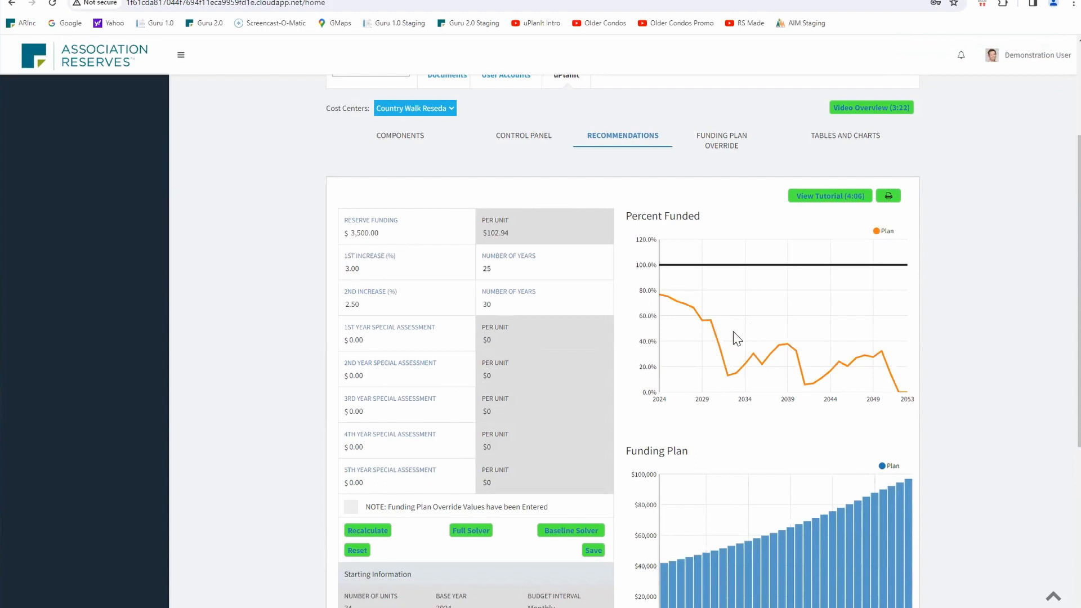
- Rerun the Baseline Solver, set its reserve funding to $4,000 and recalculate the plan
left_click(573, 531)
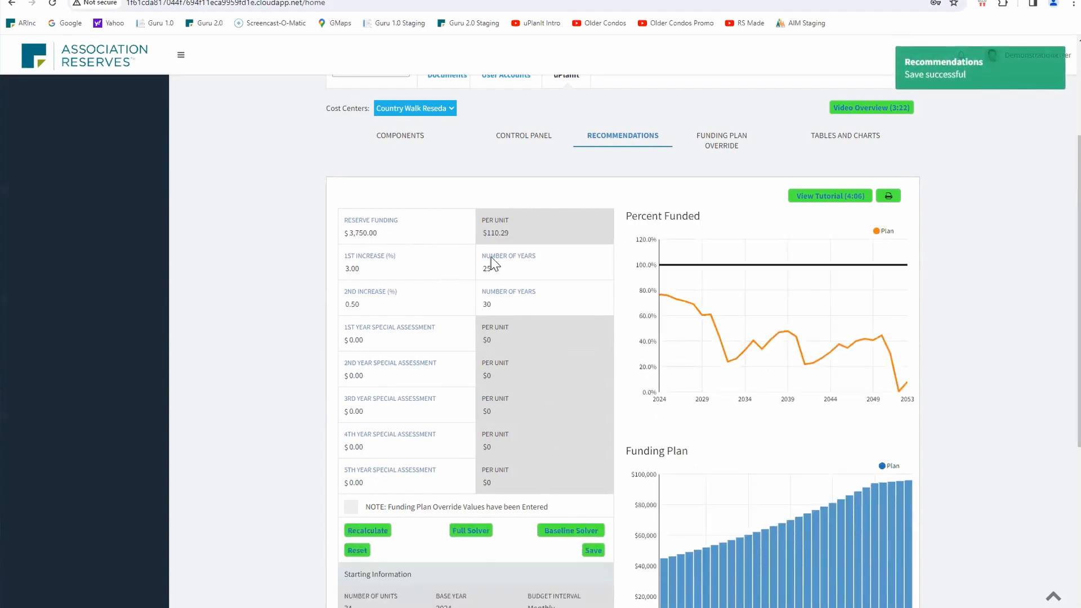
left_click(379, 230)
key("BackSpace")
key("BackSpace")
key("BackSpace")
key("BackSpace")
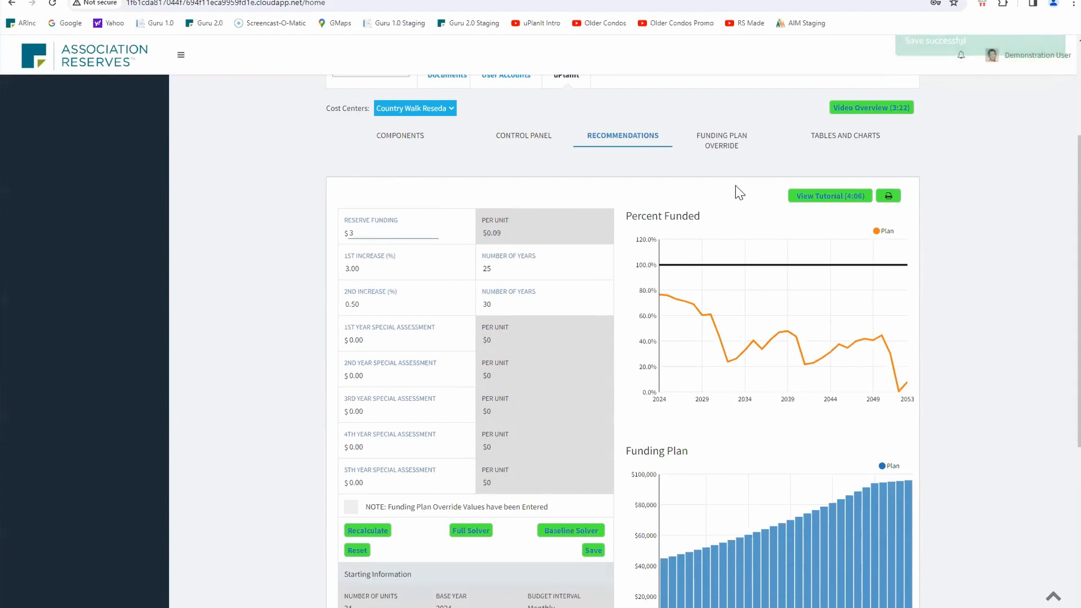
type("4000")
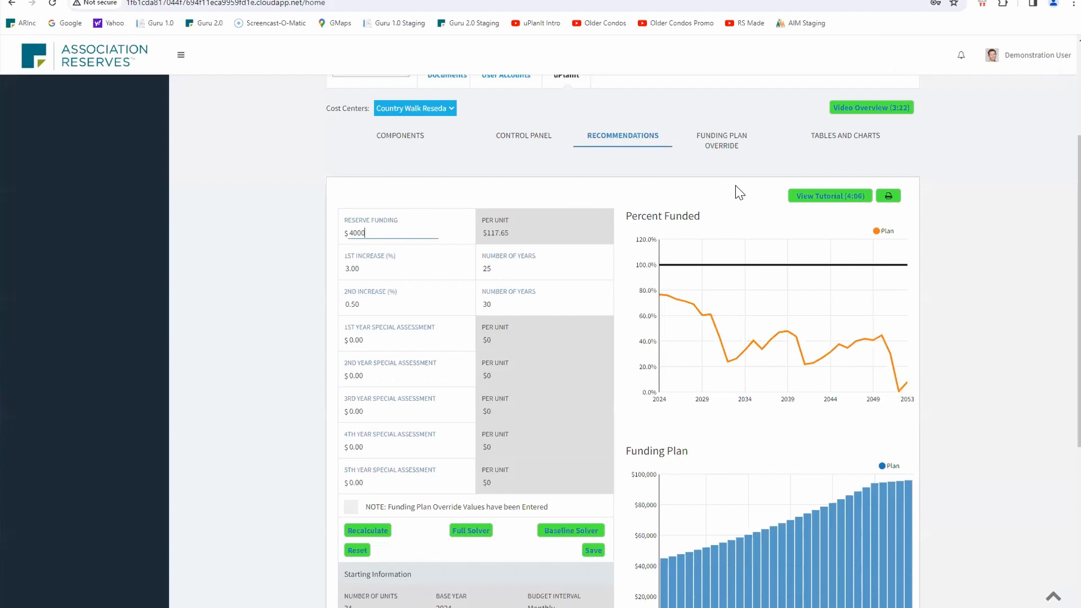
key("Tab")
left_click(365, 532)
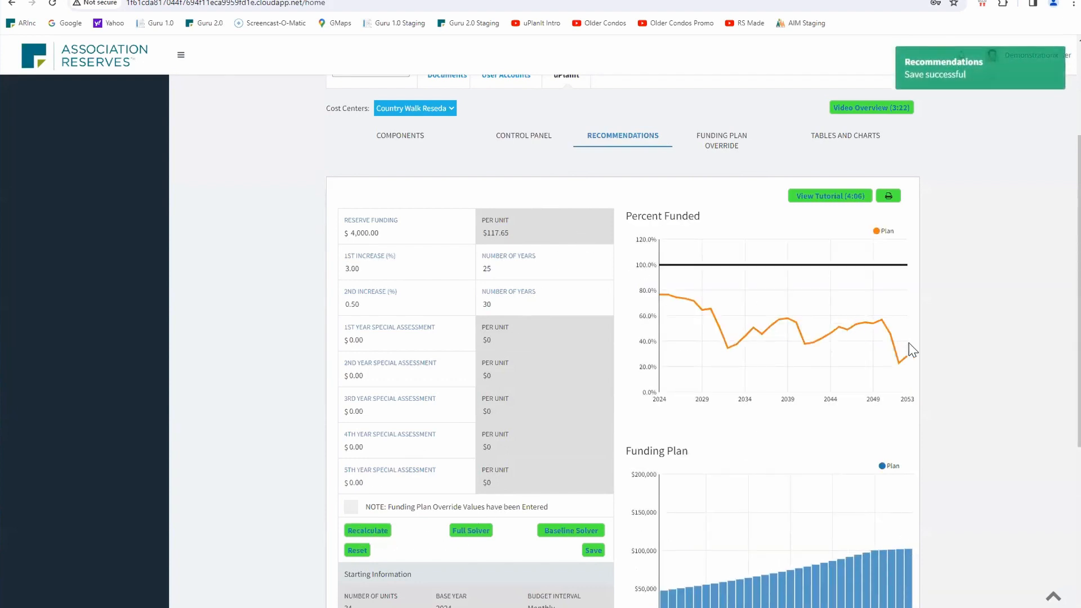
- Set the monthly reserve funding to $4,250 and recalculate the plan
left_click(389, 233)
key("BackSpace")
key("BackSpace")
key("BackSpace")
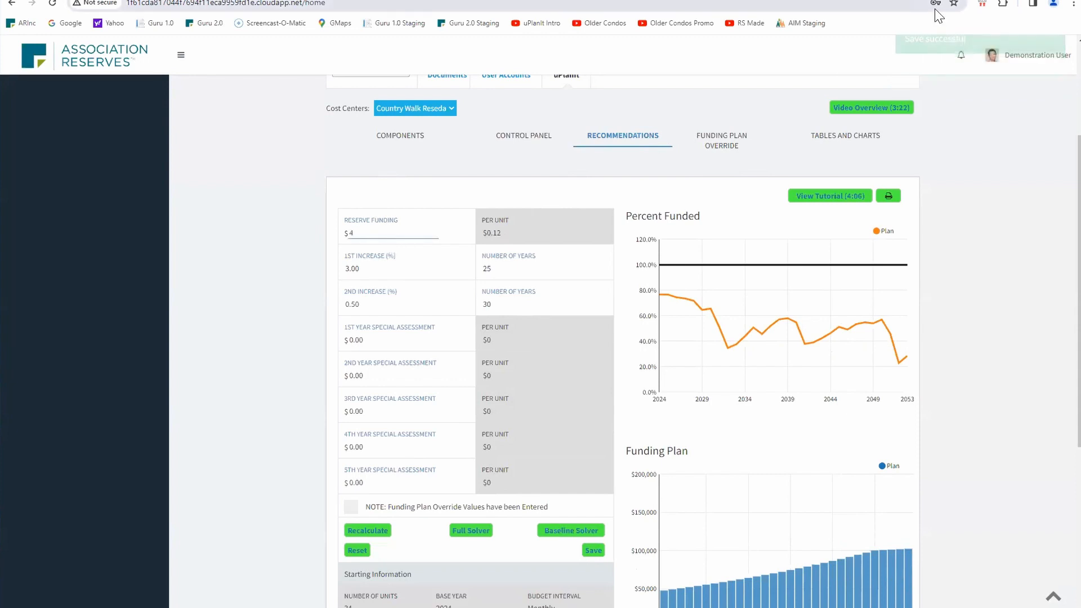
type("250")
key("Tab")
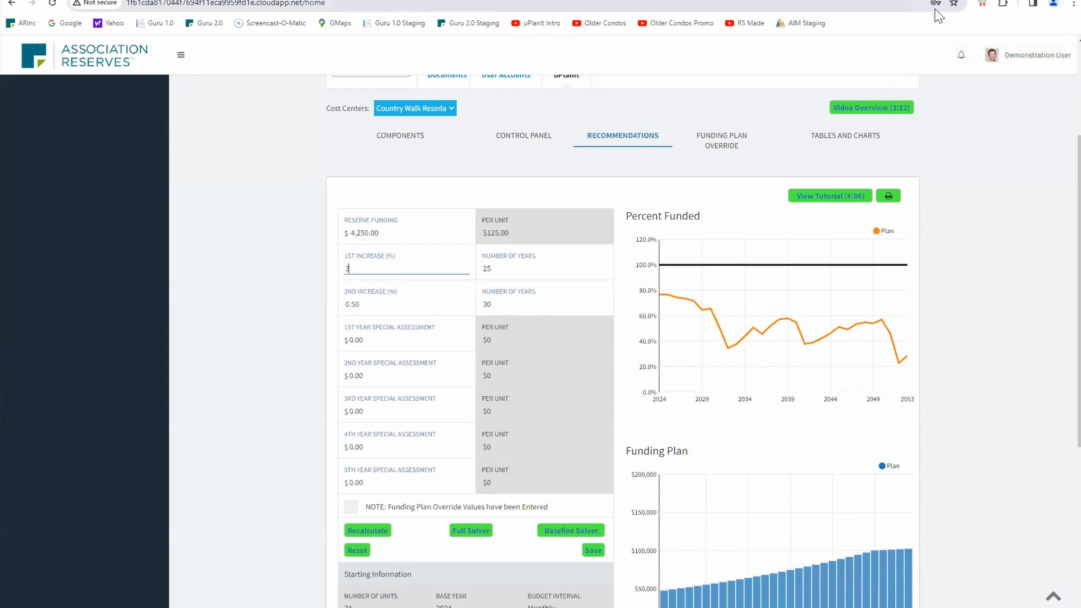
left_click(363, 534)
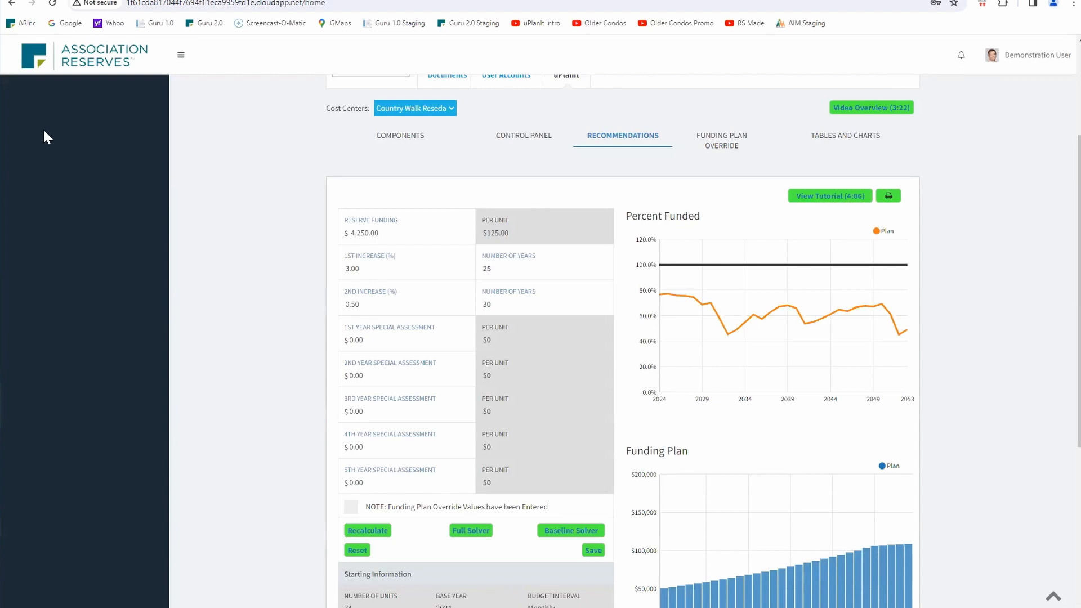
- Set the monthly reserve funding to $3,700 and the first annual increase to 5%
scroll(226, 343, "down", 1)
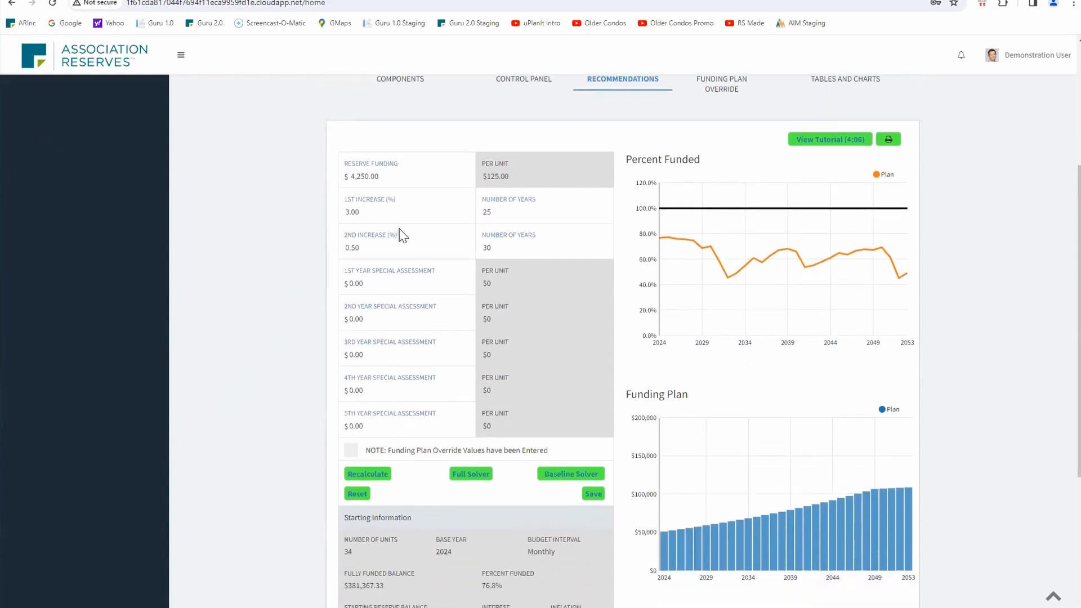
scroll(366, 236, "down", 1)
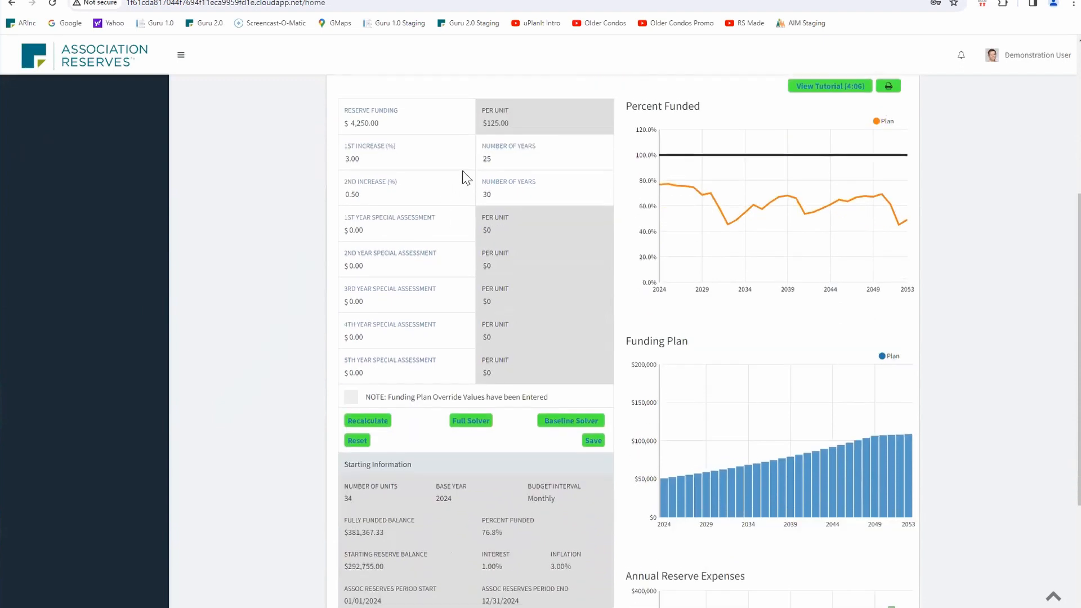
scroll(466, 179, "up", 1)
left_click(351, 210)
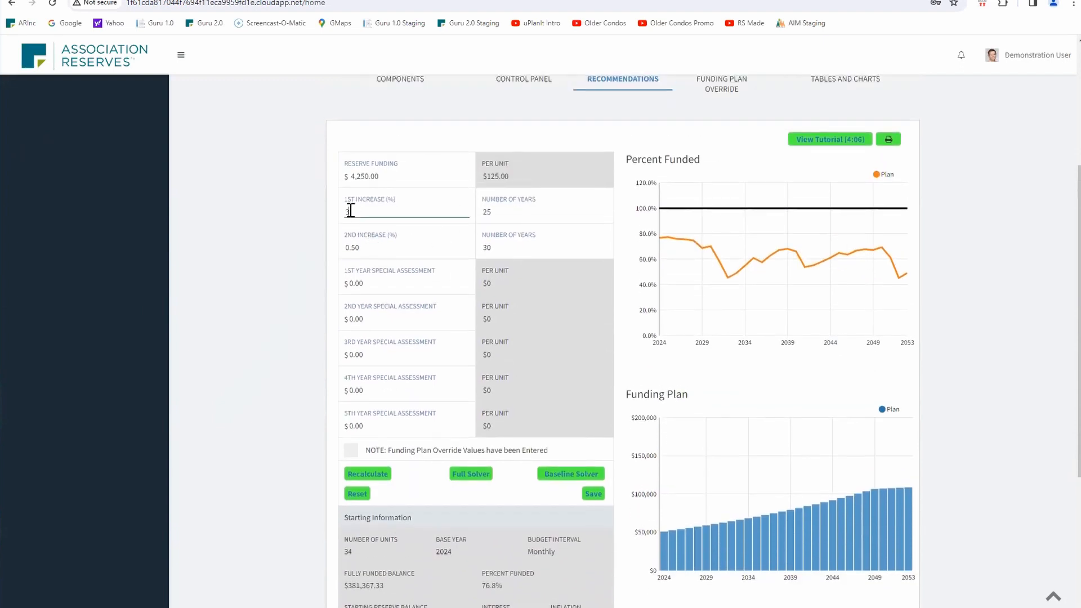
left_click(403, 174)
key("BackSpace")
key("BackSpace")
key("BackSpace")
type("3700")
key("Tab")
- Set the first increase's duration to 5 years and the second increase to 3%, and recalculate the plan
left_click(486, 211)
left_click(393, 245)
key("Tab")
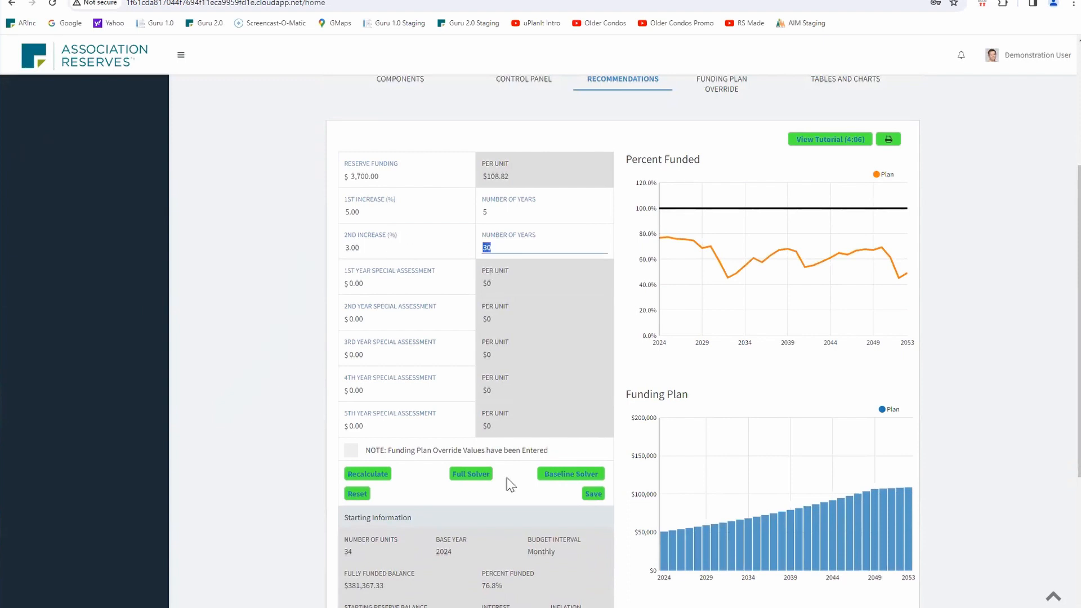
left_click(379, 477)
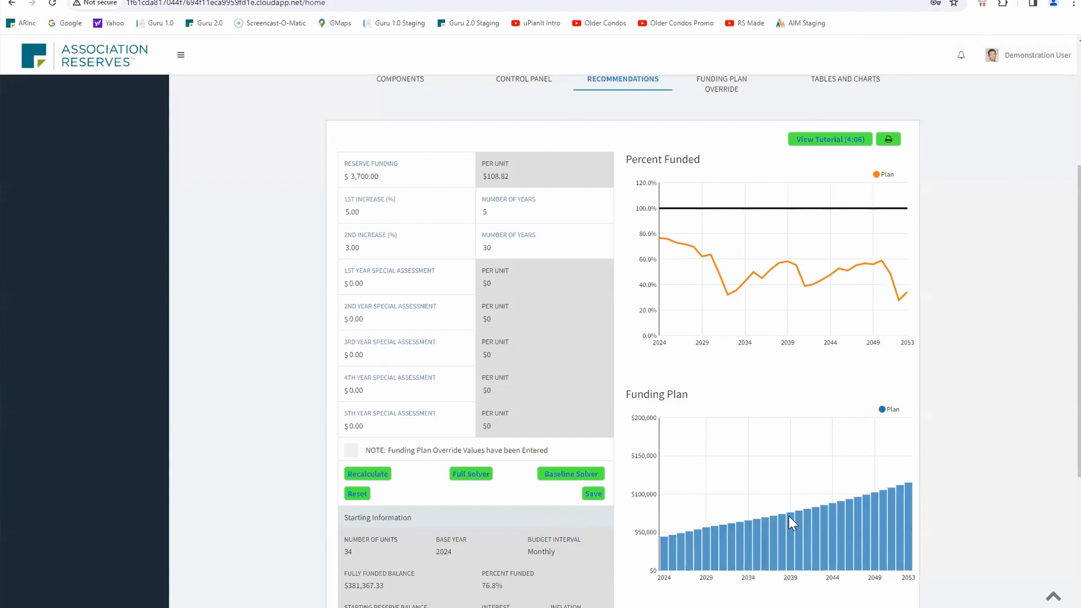
- Set the first annual increase to 10%, recalculate the plan and save the recommendations
left_click(366, 212)
type("10")
key("Tab")
left_click(364, 475)
left_click(593, 493)
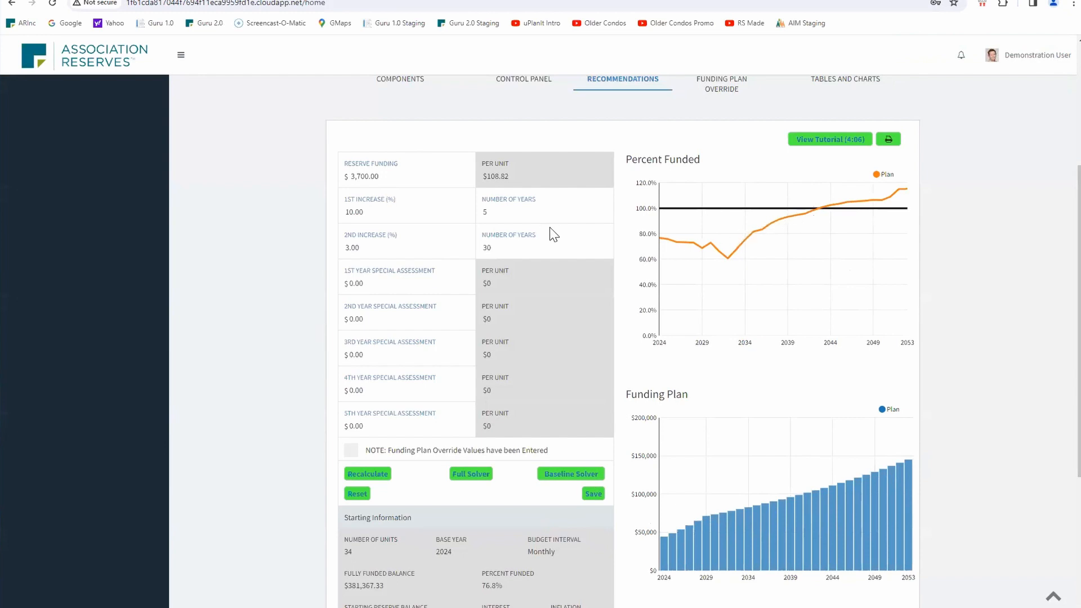
- Set the first increase's duration to 4 years, recalculate, and review the funding and expense charts
left_click(500, 212)
left_click(369, 475)
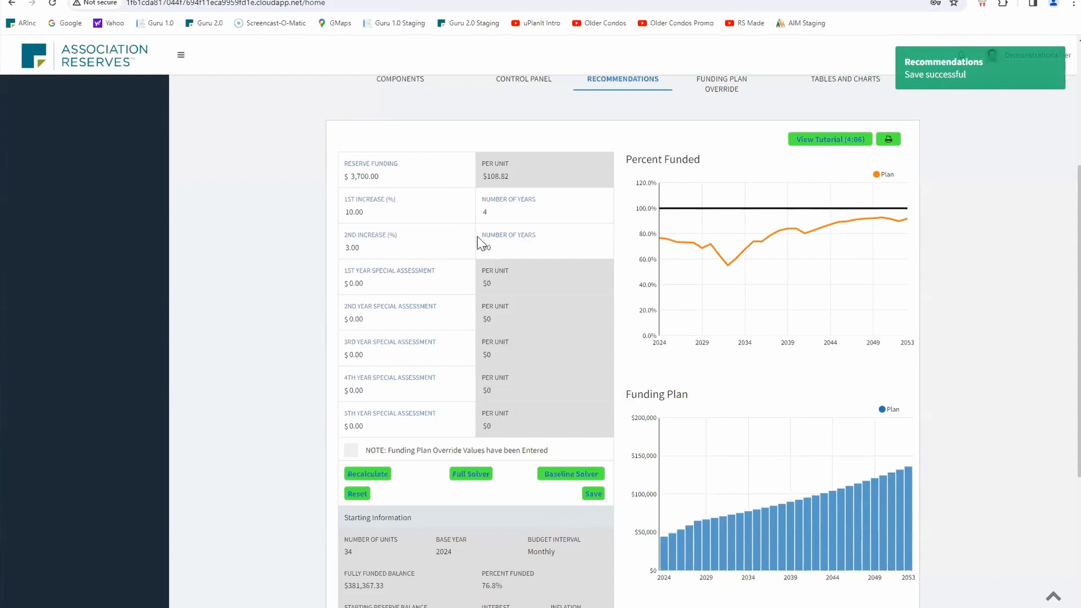
scroll(477, 243, "down", 5)
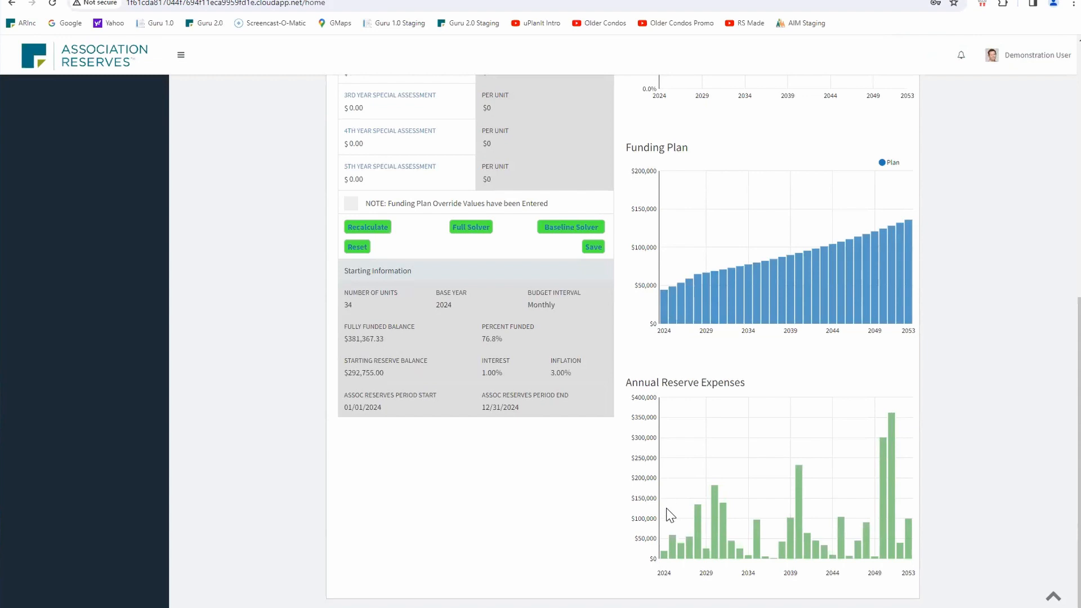
scroll(619, 338, "up", 5)
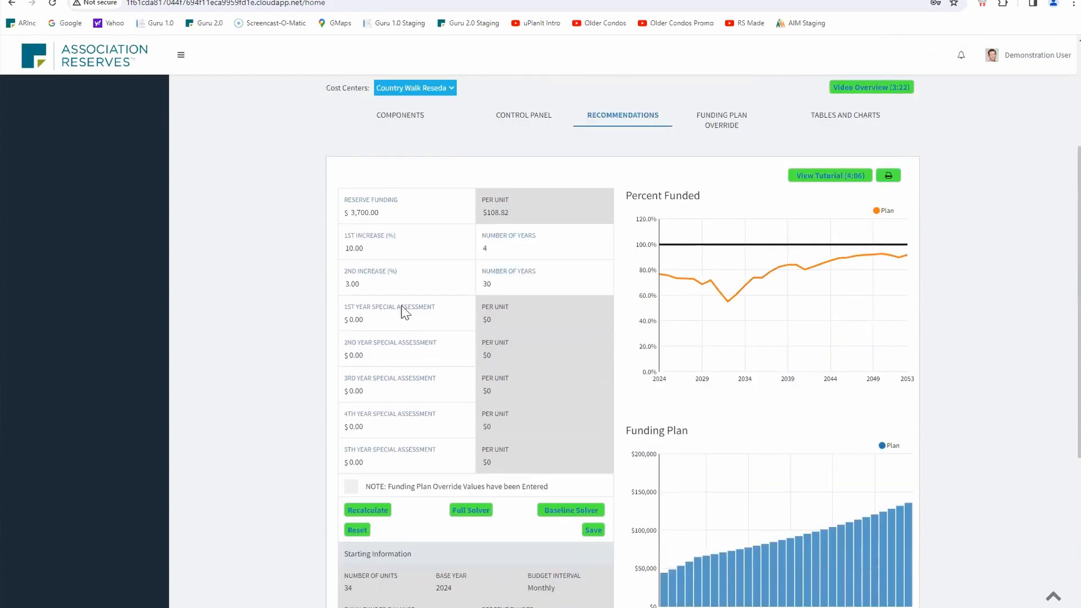
- Enter a first-year special assessment of $50,000, recalculate, and review the updated charts
left_click(371, 322)
type("50000")
key("Tab")
left_click(374, 511)
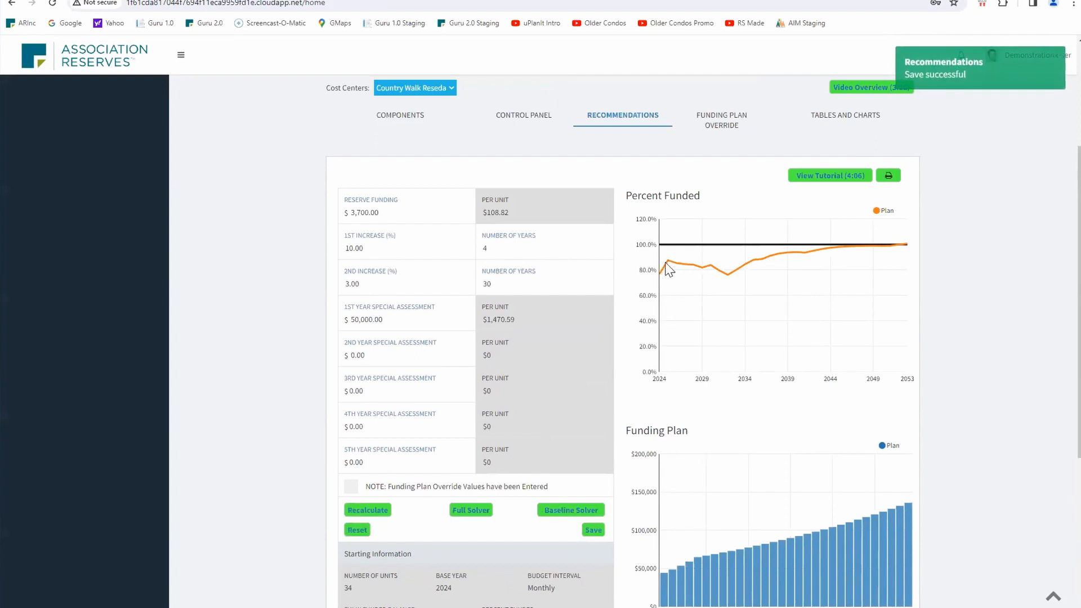
scroll(675, 305, "down", 5)
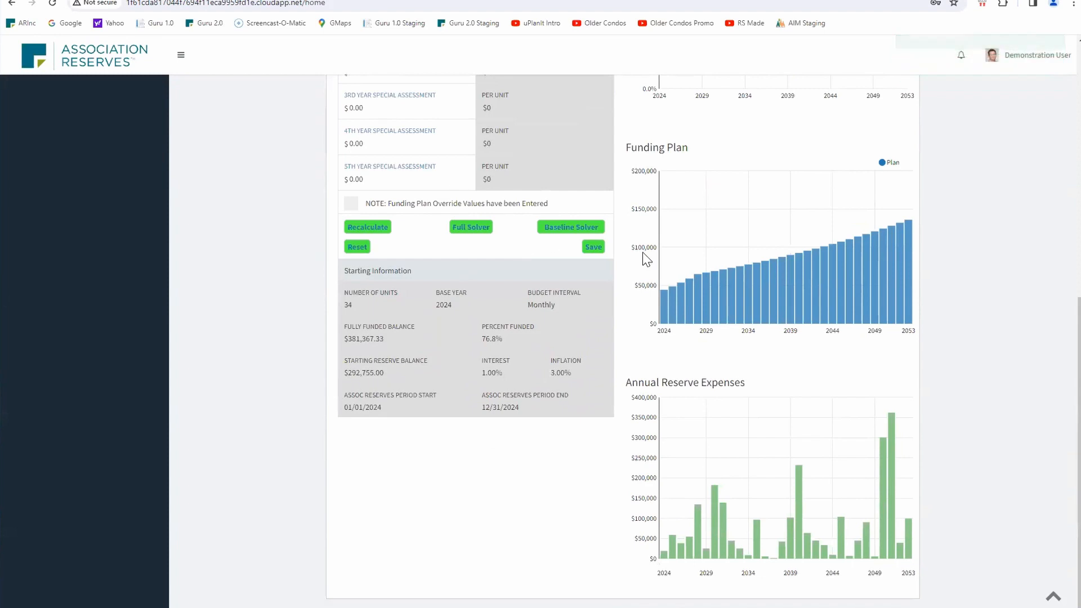
scroll(571, 174, "up", 4)
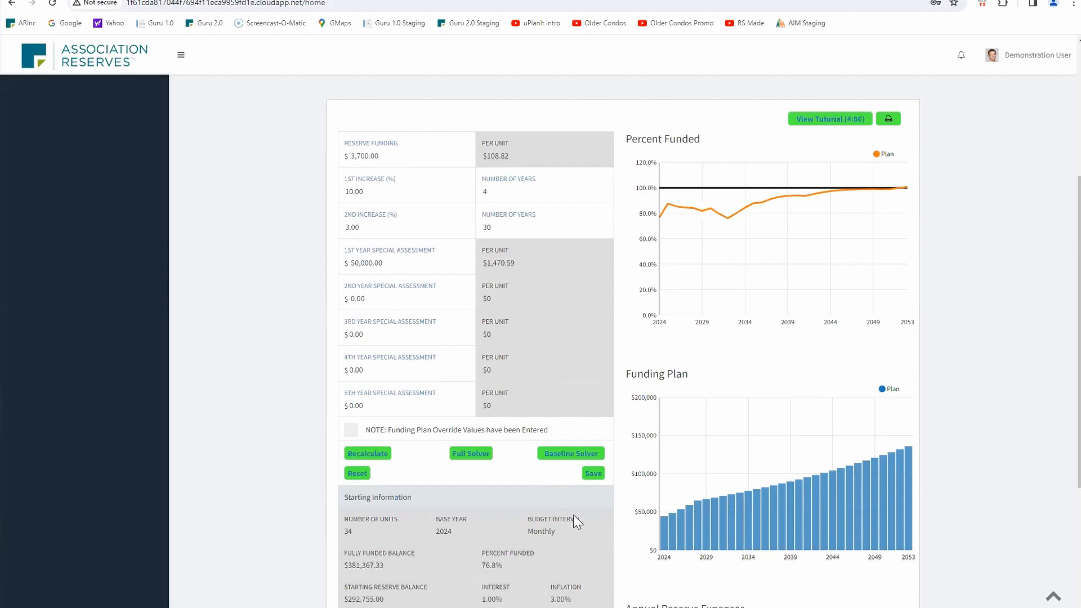
- Set the interest rate to 4% in the control panel and save the change
scroll(540, 225, "up", 4)
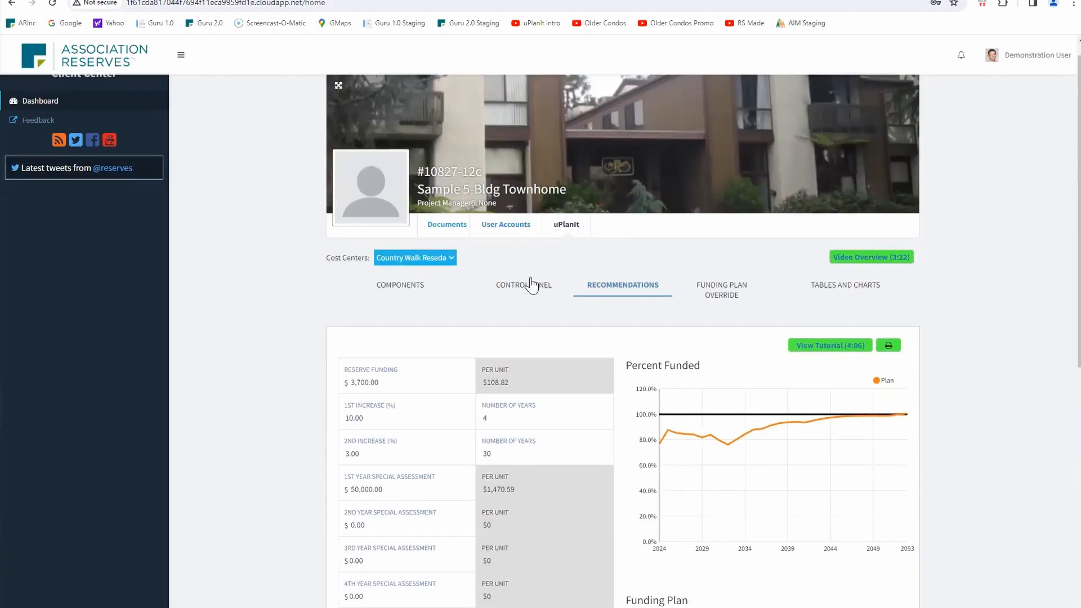
left_click(531, 285)
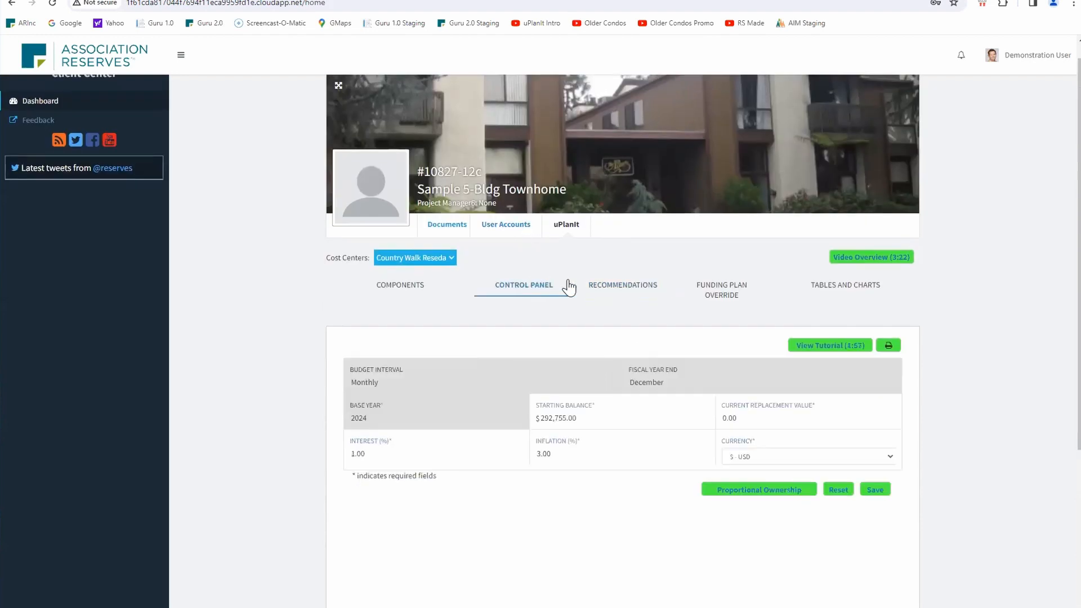
left_click(599, 290)
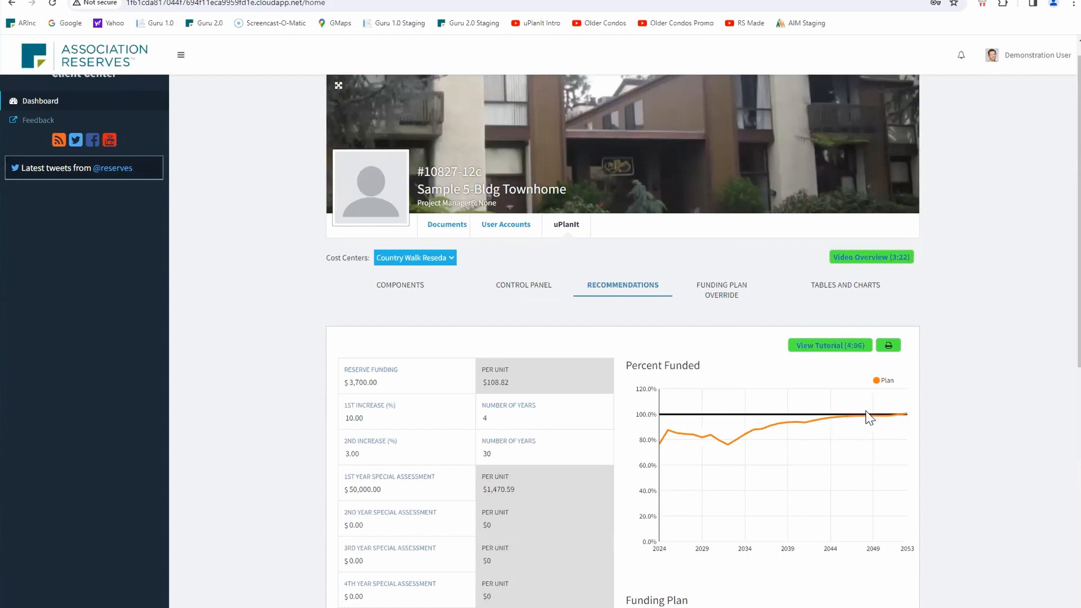
left_click(523, 290)
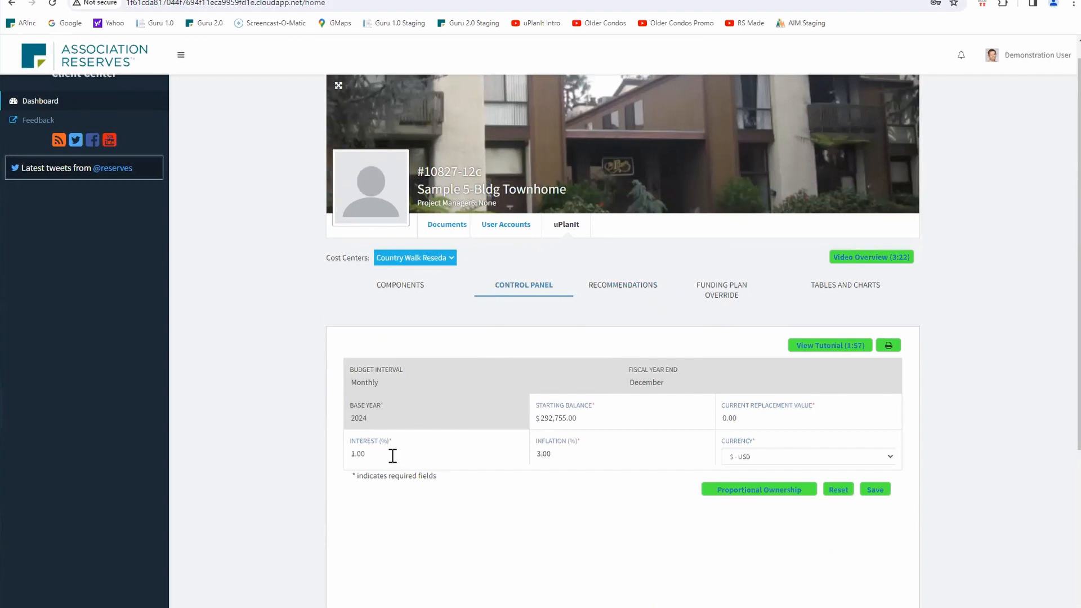
left_click(372, 453)
key("Tab")
left_click(878, 491)
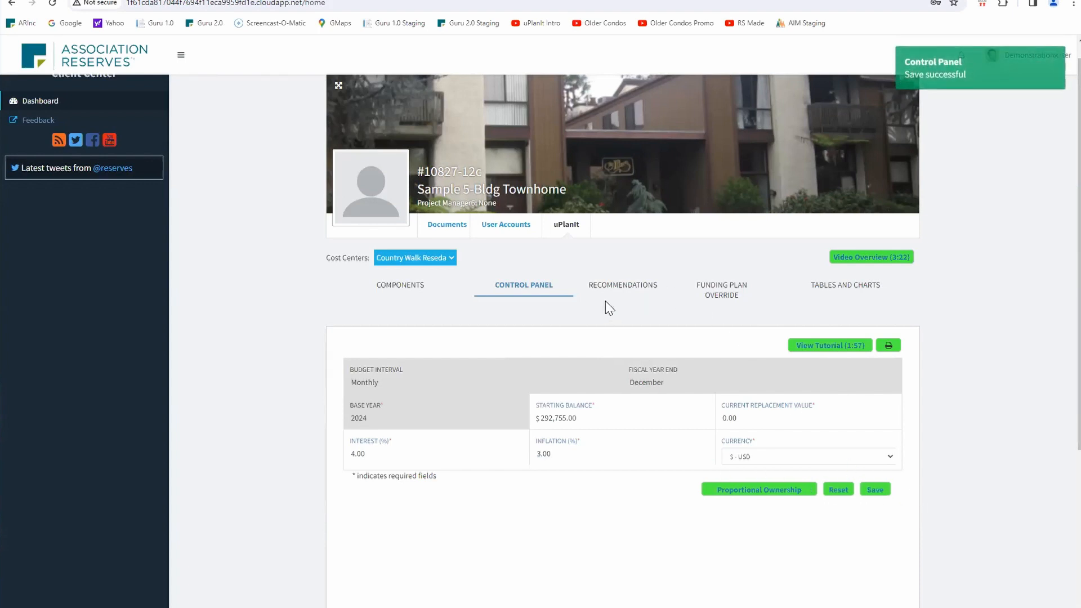
- Set the reserve funding in the recommendations to $3,400 and recalculate the plan
left_click(615, 289)
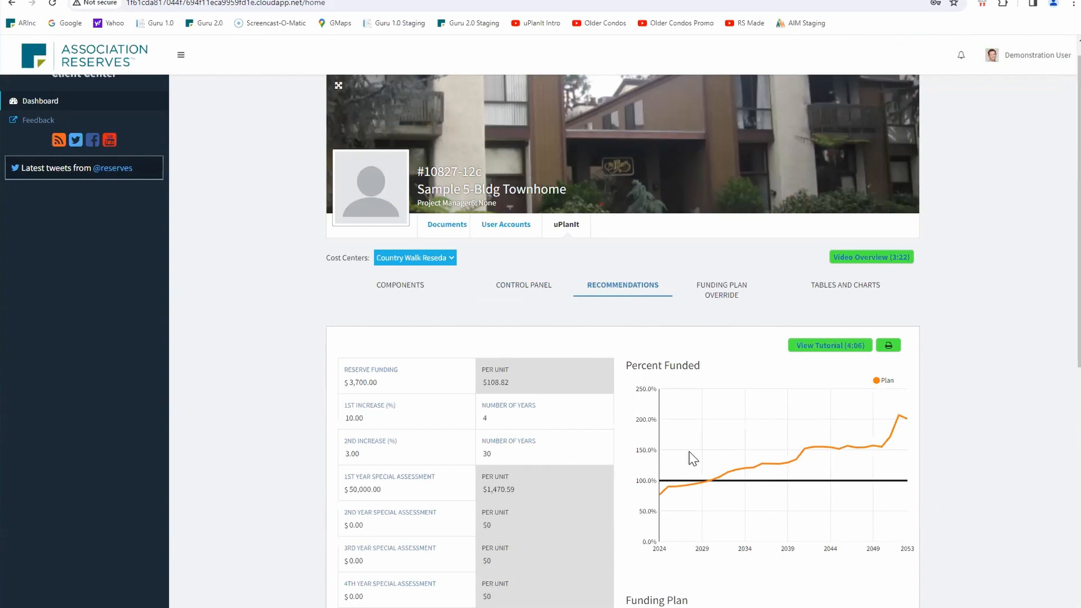
left_click(357, 382)
key("BackSpace")
type("4")
key("Tab")
scroll(416, 507, "down", 4)
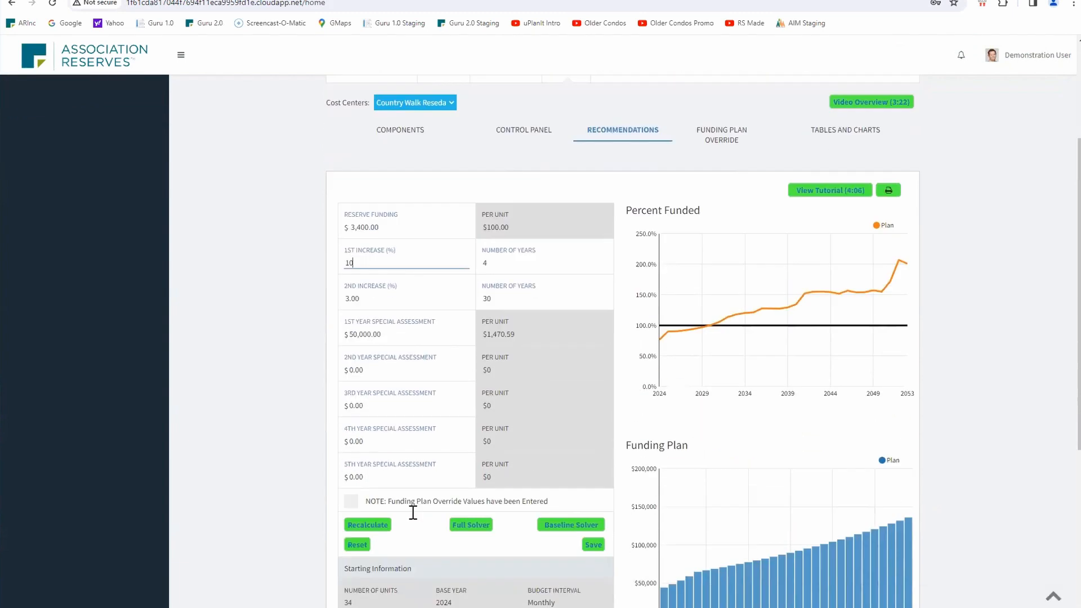
left_click(357, 453)
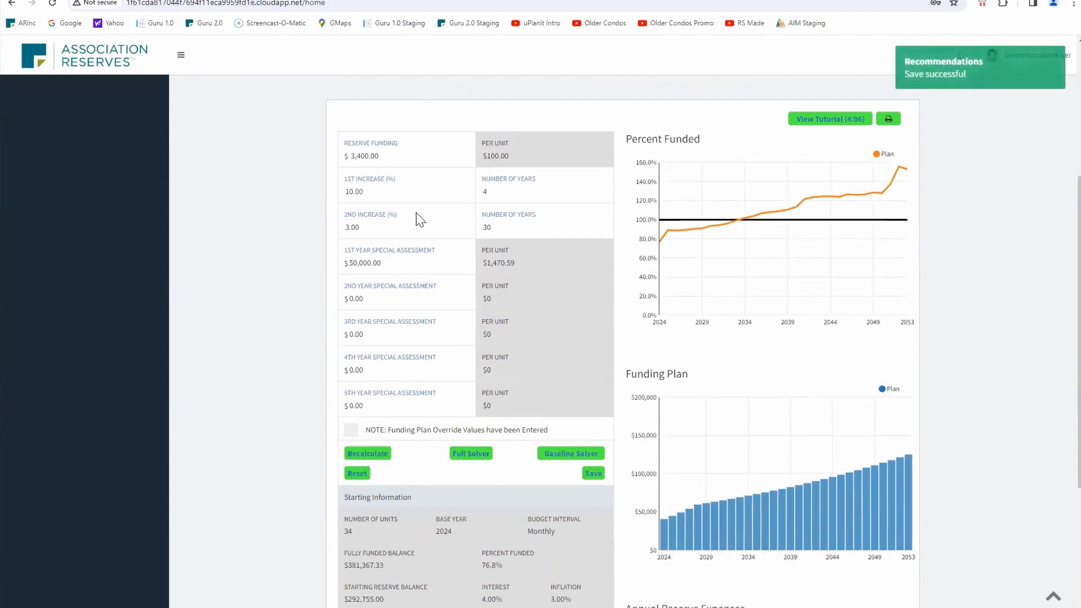
- Lower the reserve funding to $3,000 and recalculate the plan
left_click(360, 153)
key("BackSpace")
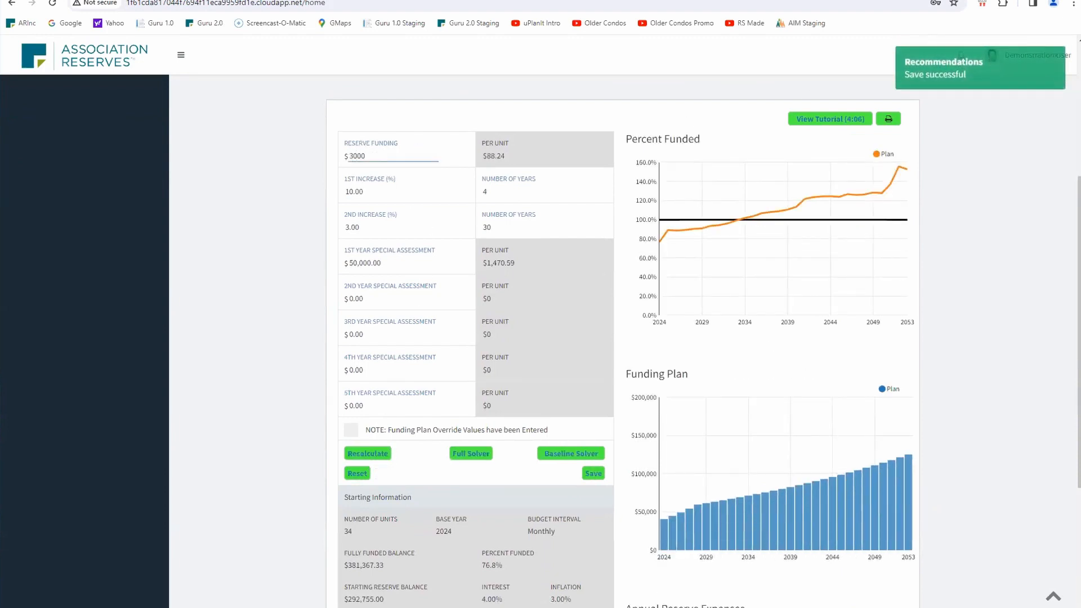
left_click(371, 453)
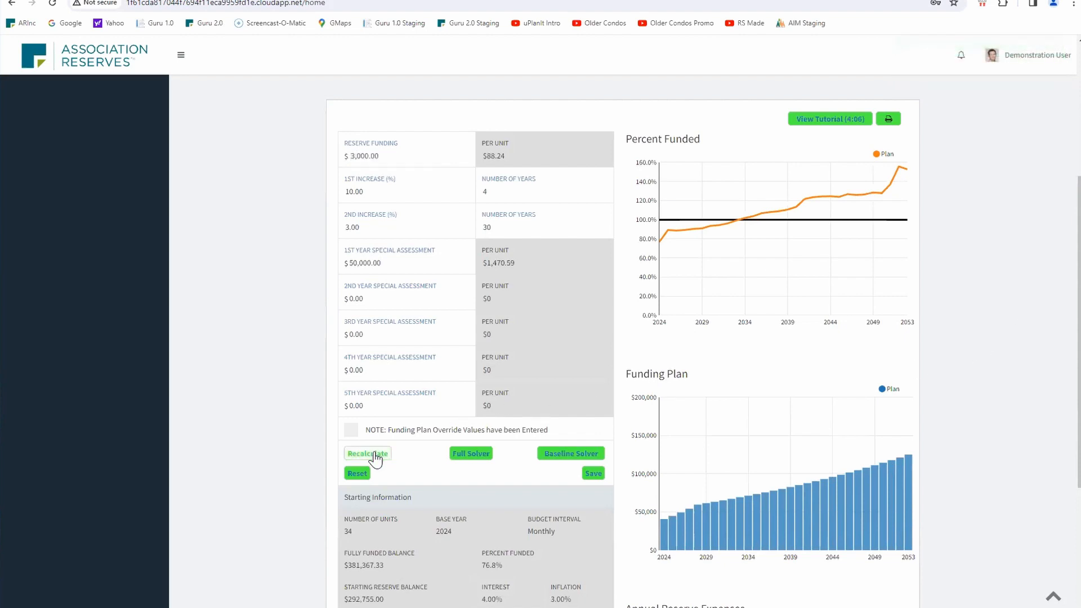
- Set the reserve funding to $3,100 and recalculate the plan
left_click(367, 158)
key("BackSpace")
key("BackSpace")
key("BackSpace")
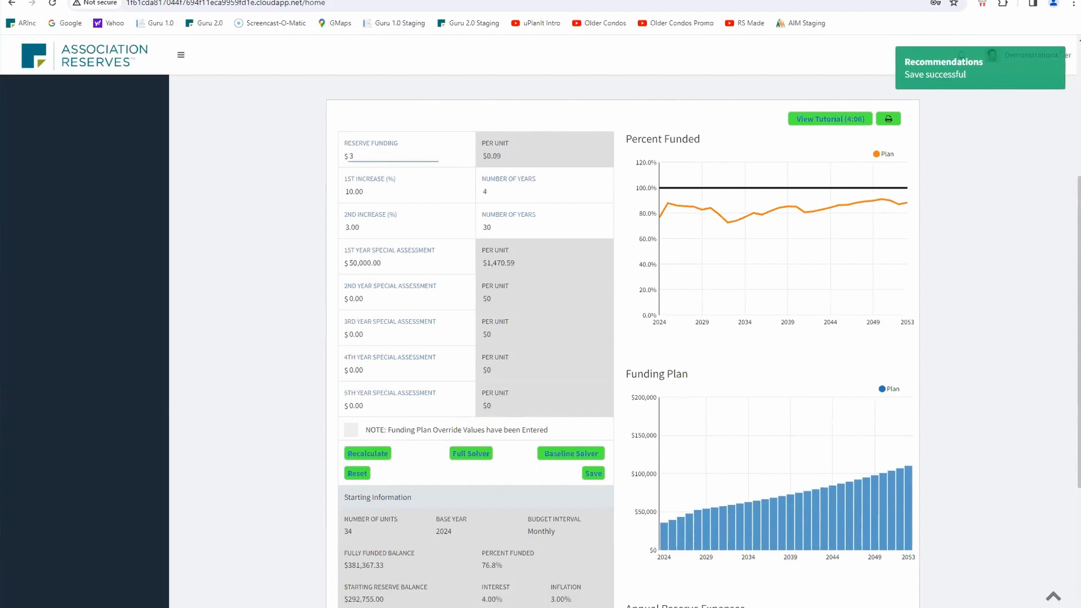
key("BackSpace")
type("3100")
key("Tab")
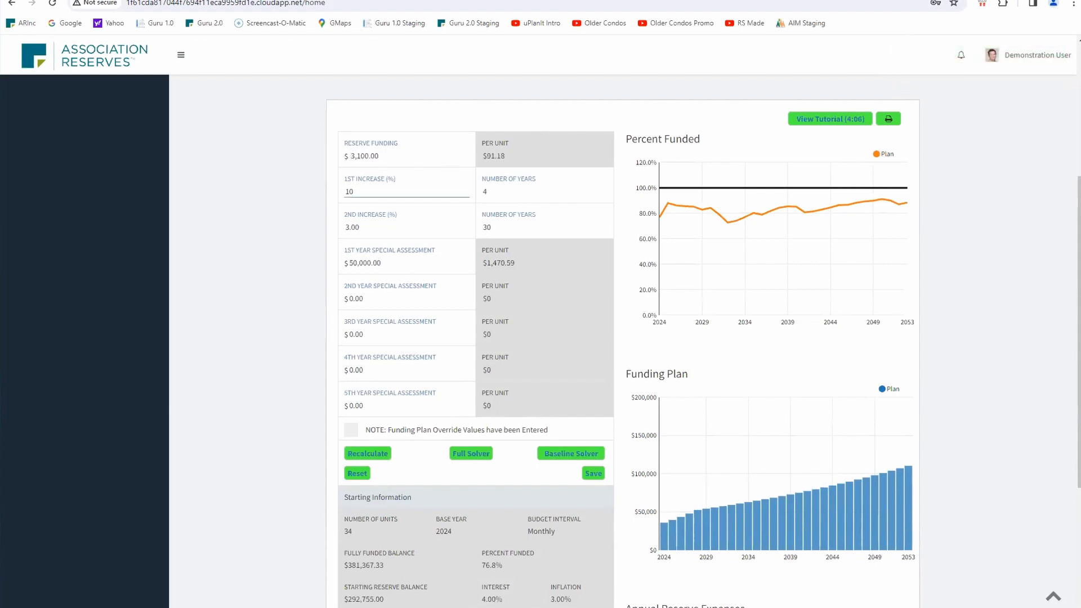
left_click(367, 456)
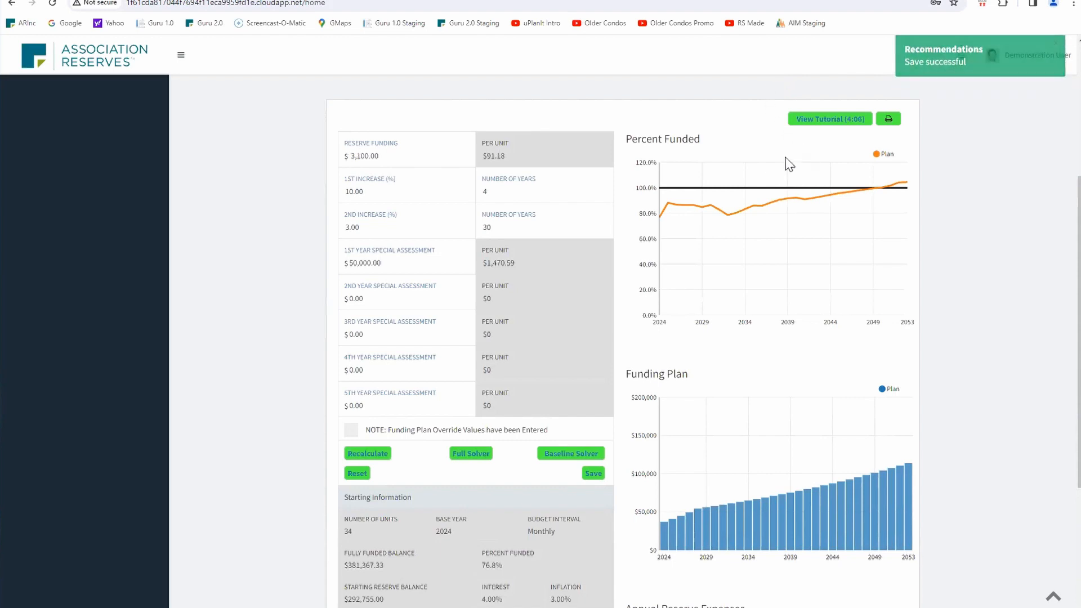
- Set the starting balance to $282,755 in the control panel and save the change
scroll(786, 162, "up", 2)
left_click(534, 176)
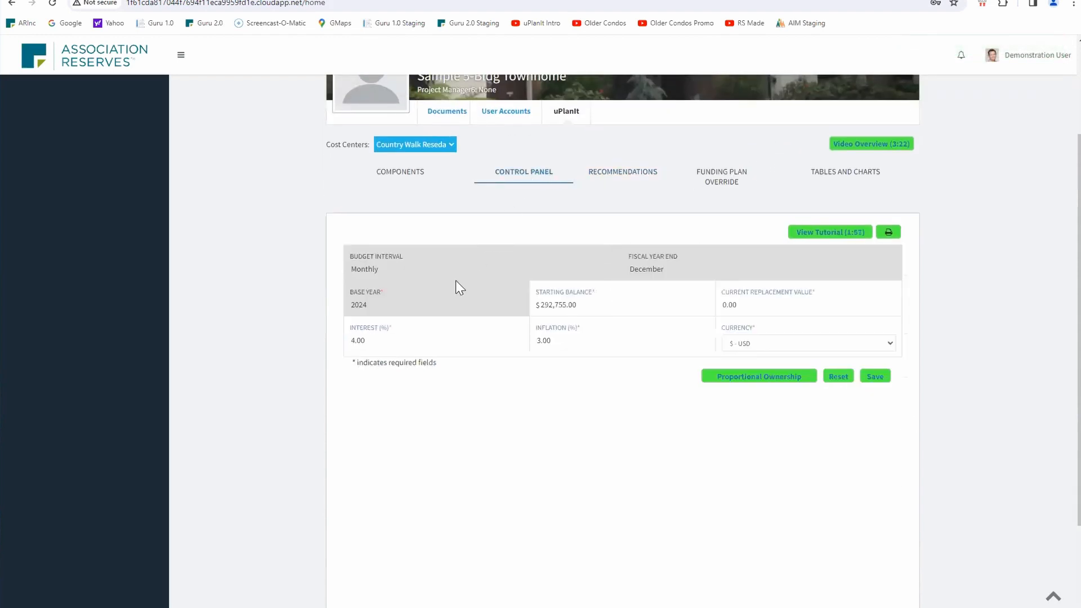
left_click(593, 173)
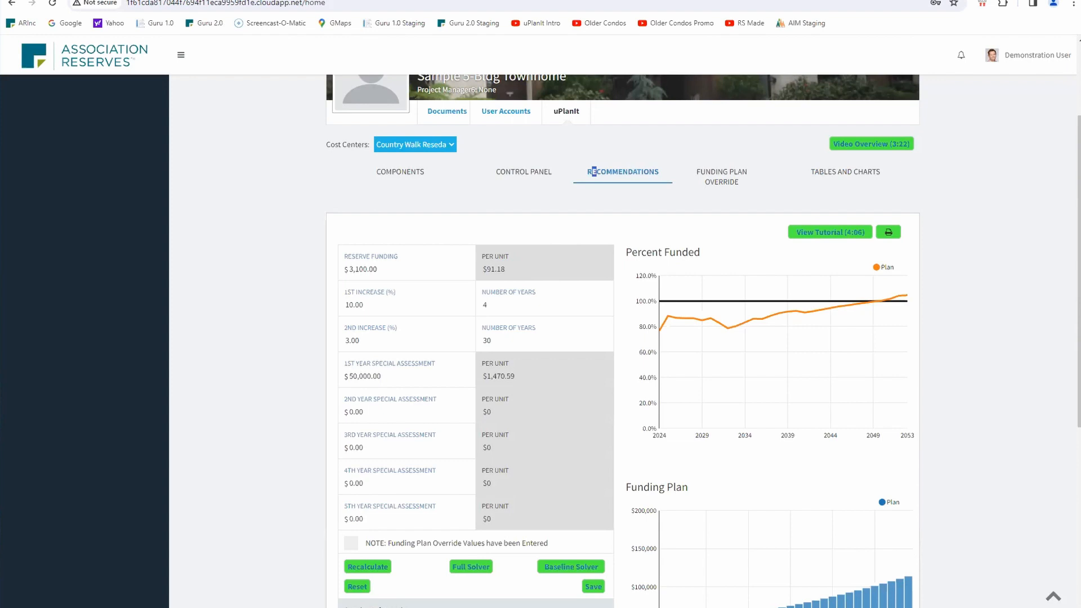
left_click(524, 172)
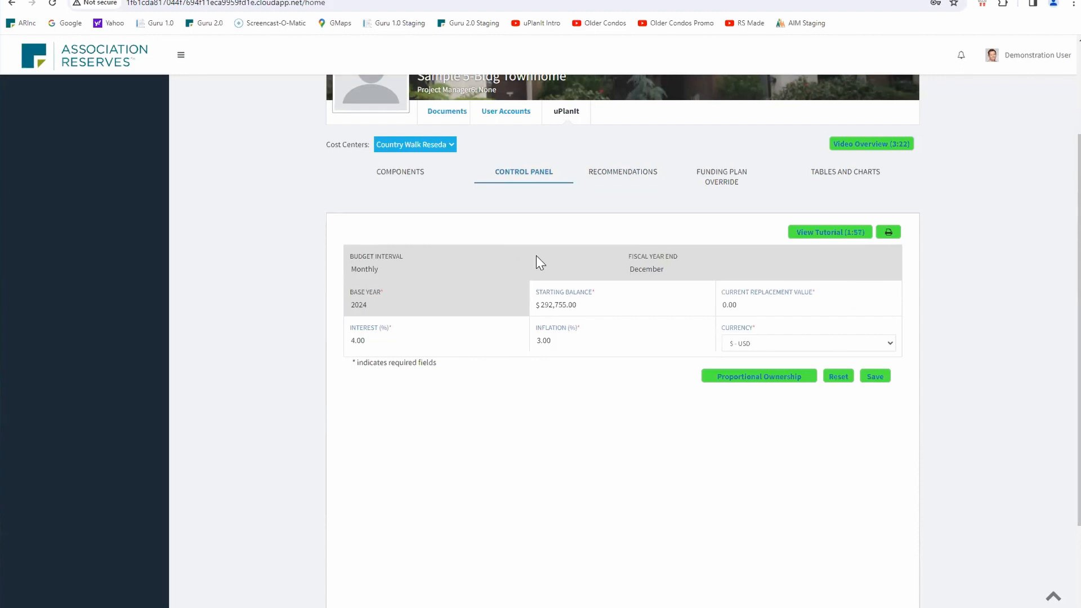
left_click(549, 303)
key("BackSpace")
type("8")
key("Tab")
left_click(879, 383)
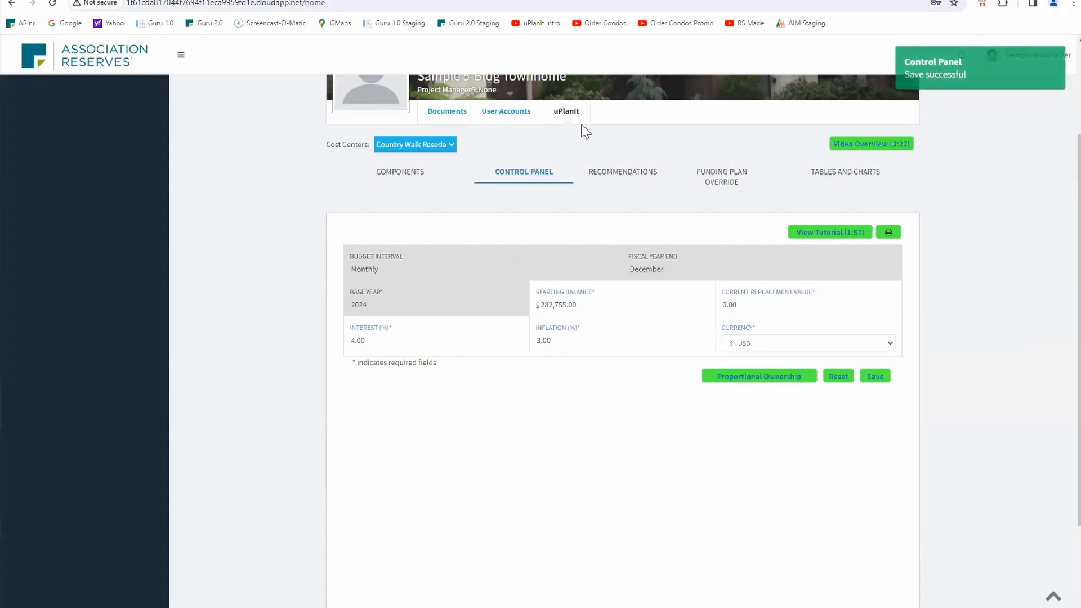
- Review the recommendations' percent funded and funding plan charts, and view the annual reserve expenses chart in the tables and charts
left_click(613, 178)
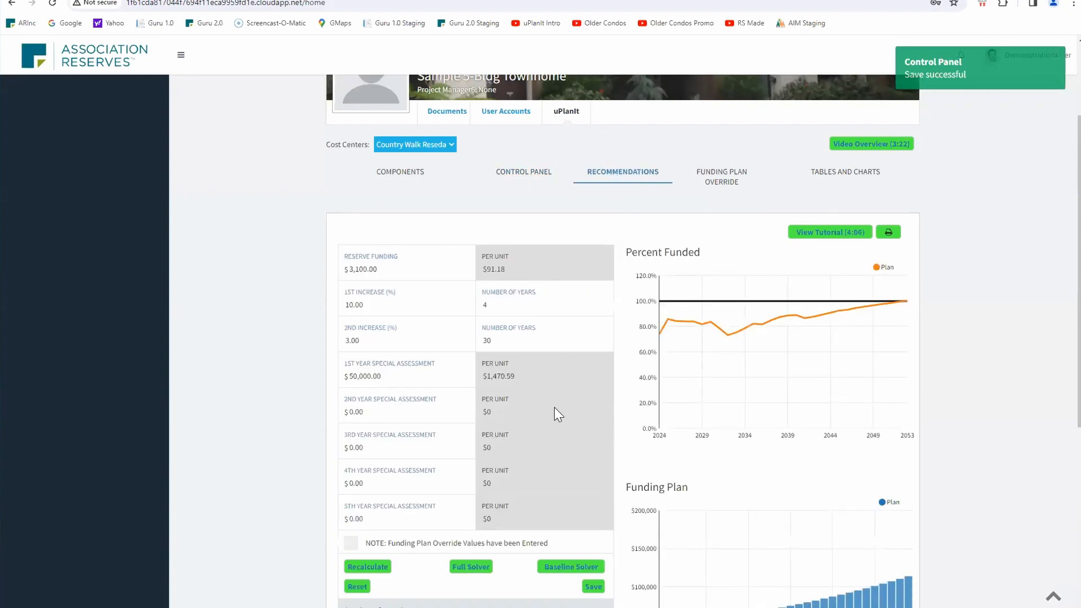
scroll(552, 408, "down", 5)
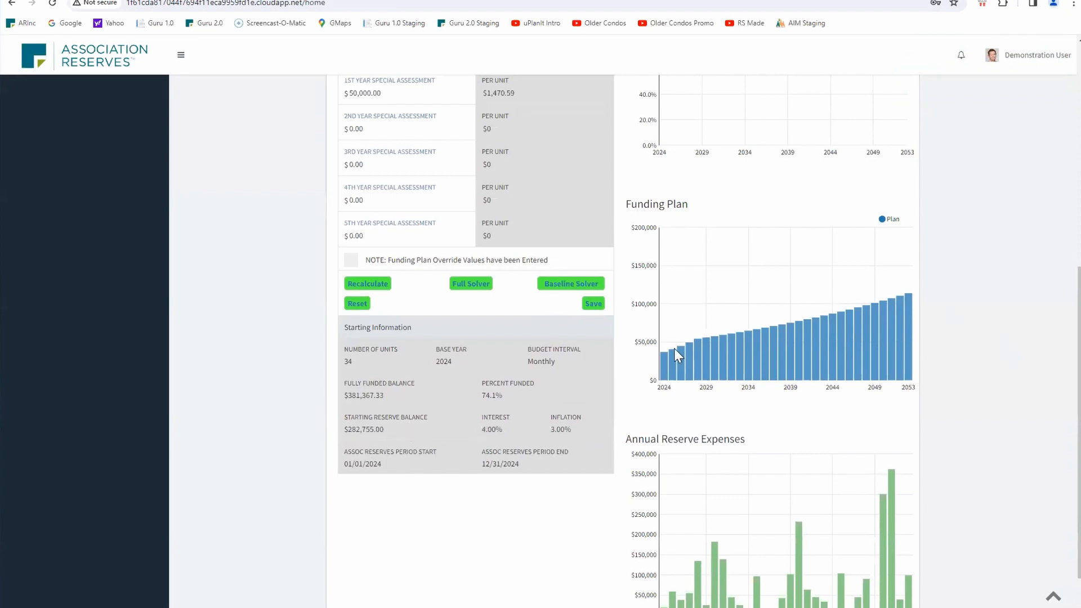
scroll(796, 235, "up", 4)
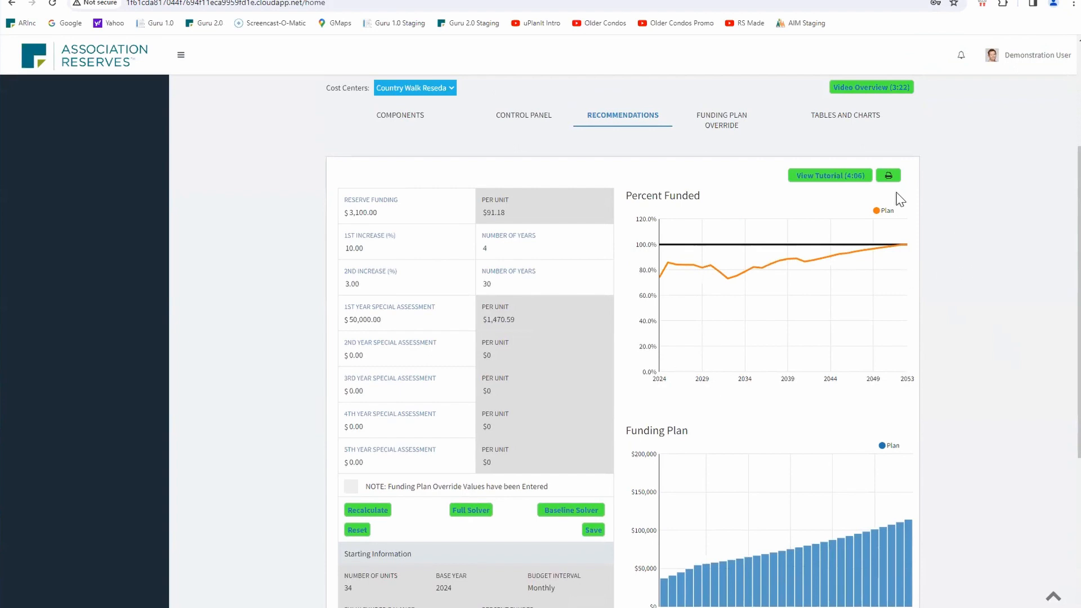
left_click(851, 118)
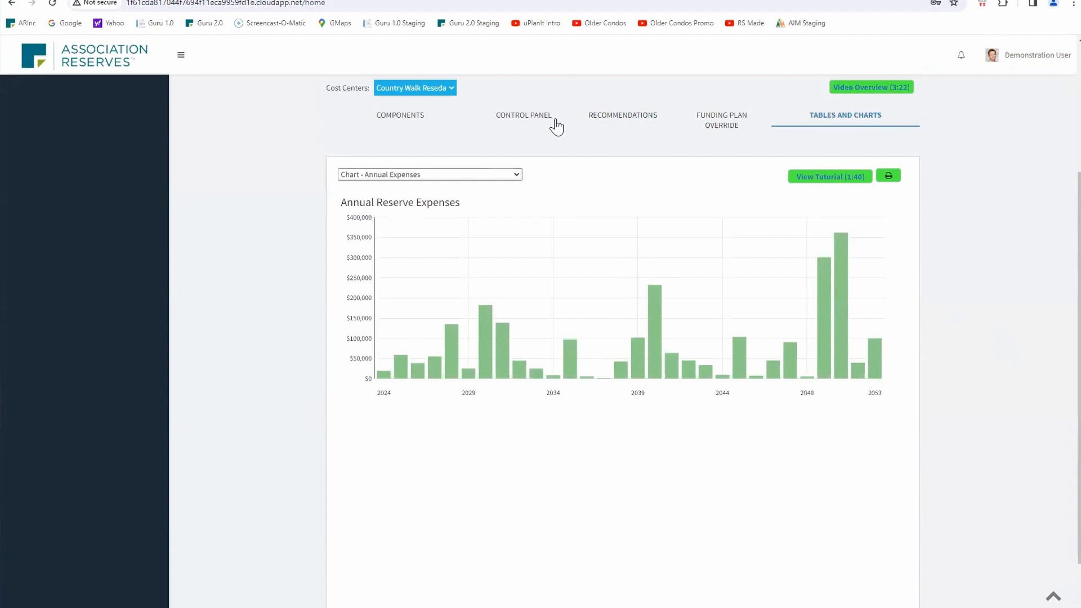
- View the association's user accounts and return to the uPlanIt component list, dismissing the access notice
scroll(666, 241, "up", 4)
left_click(524, 245)
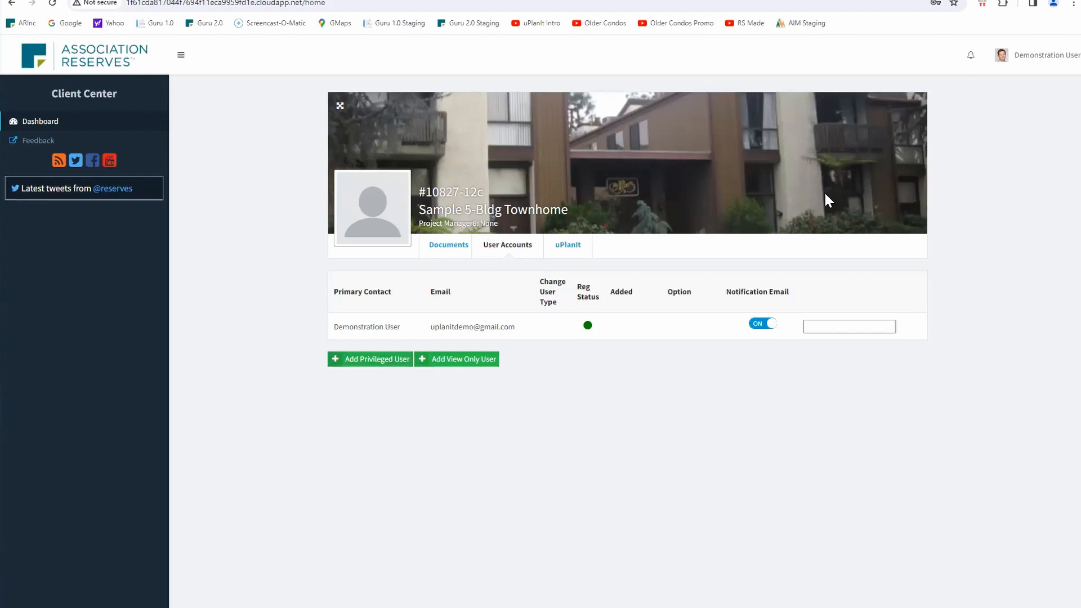
left_click(577, 245)
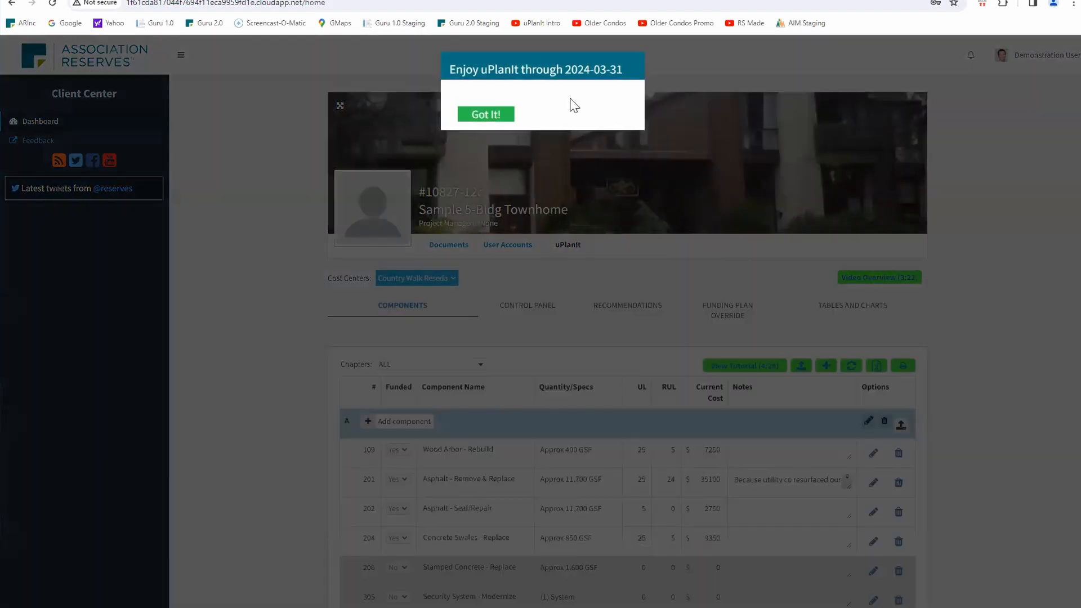
left_click(486, 112)
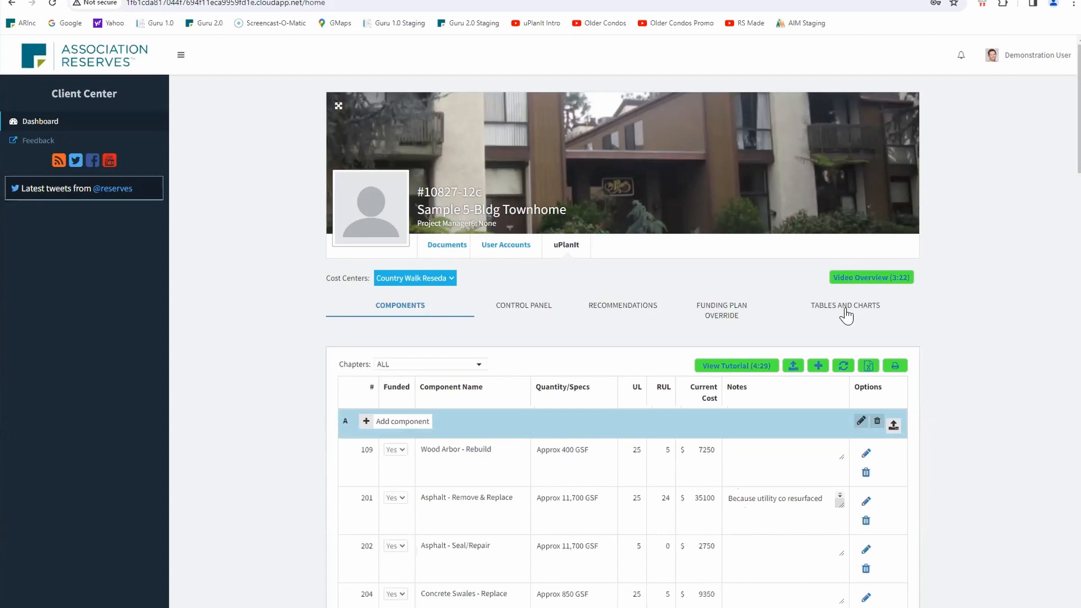